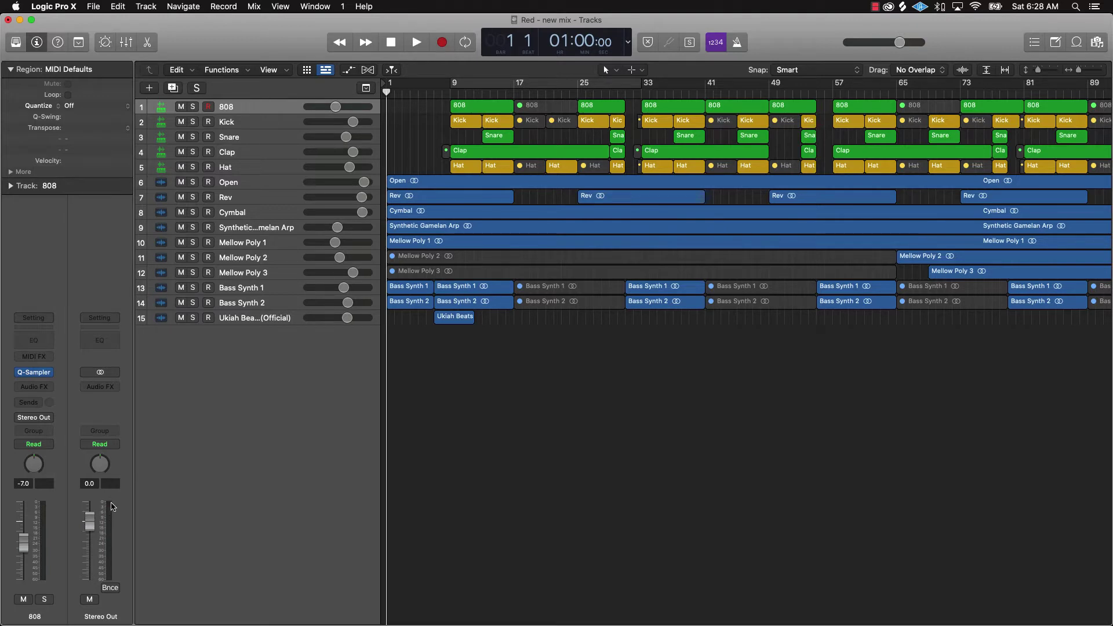
Loop bars 9–33, play the beat to bar 15, and clear the 10.9 dB Stereo Out peak.
click(491, 82)
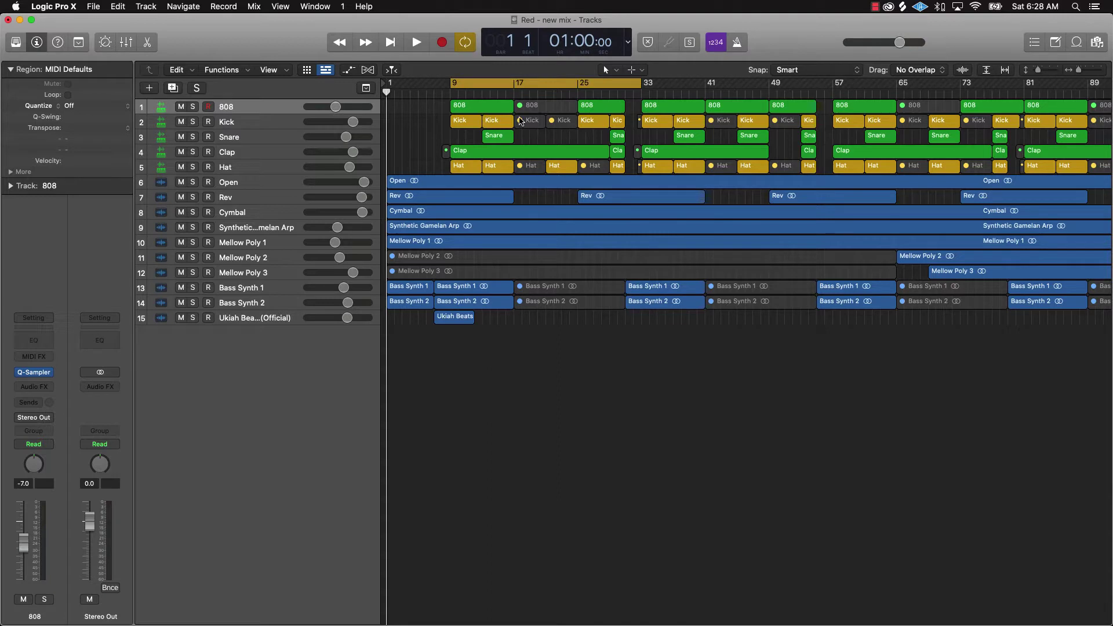
key(space)
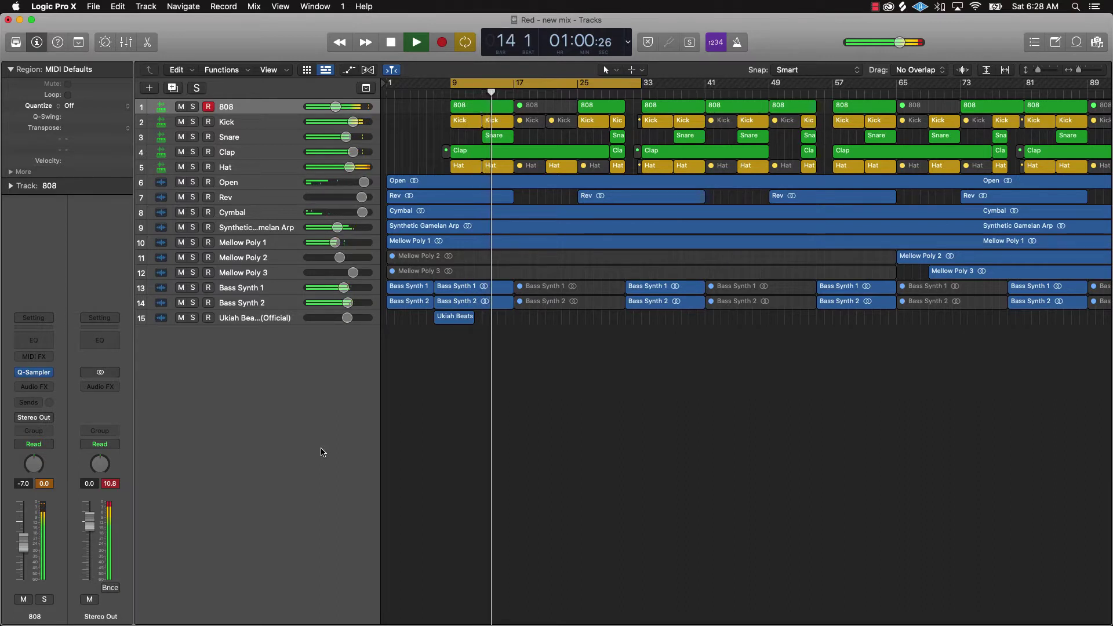
key(space)
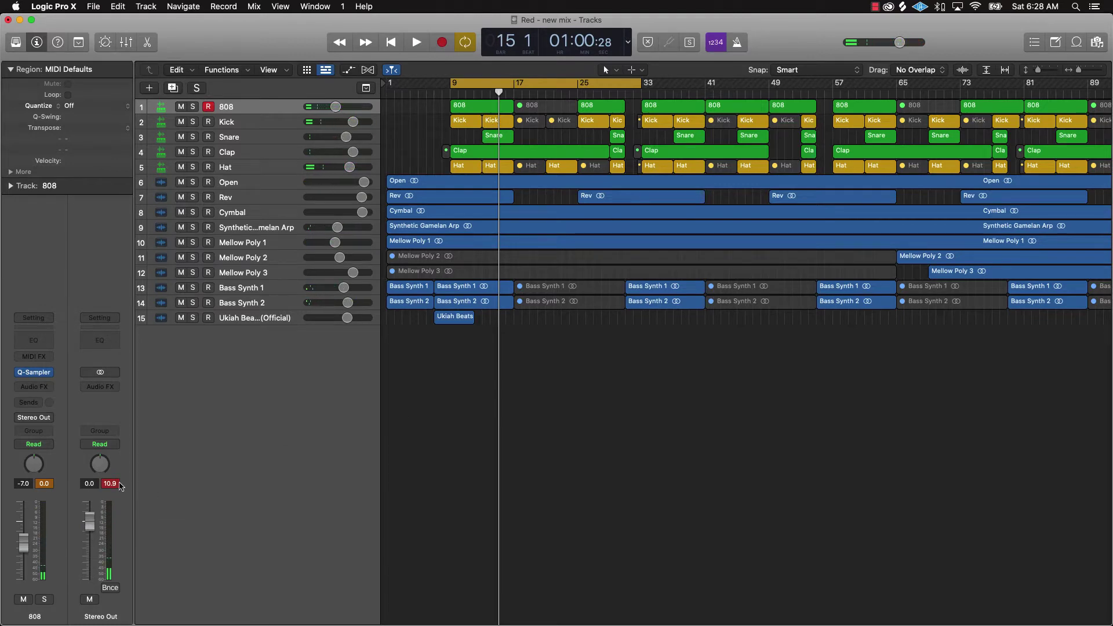
click(115, 487)
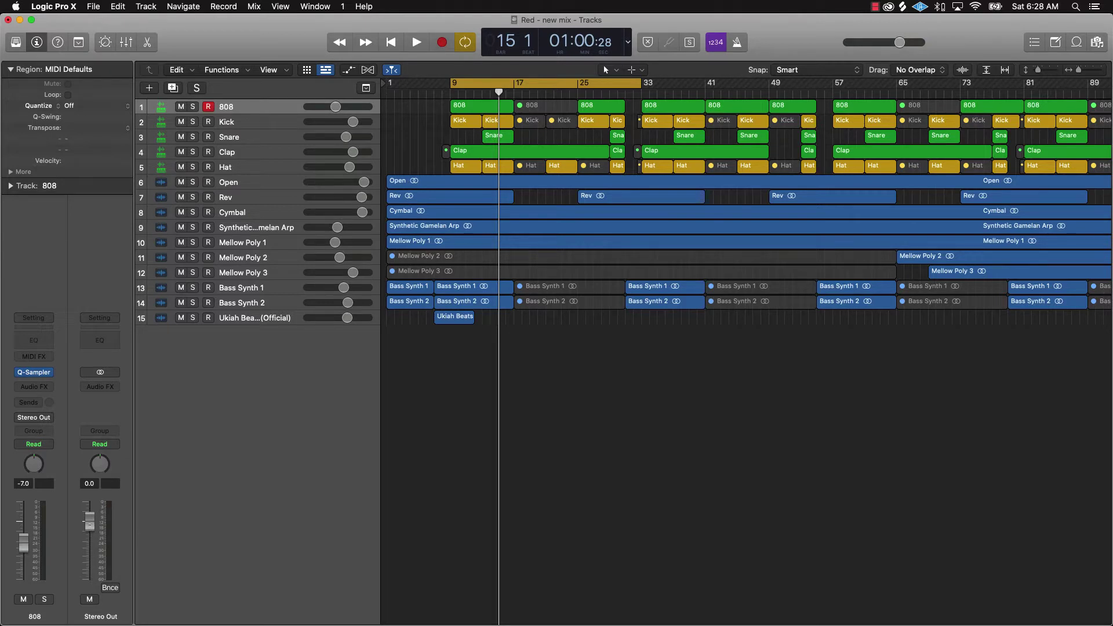
Lower the Stereo Out fader to -4.6 dB, replay the loop, and clear the 6.4 dB peak.
drag(89, 524, 89, 528)
key(space)
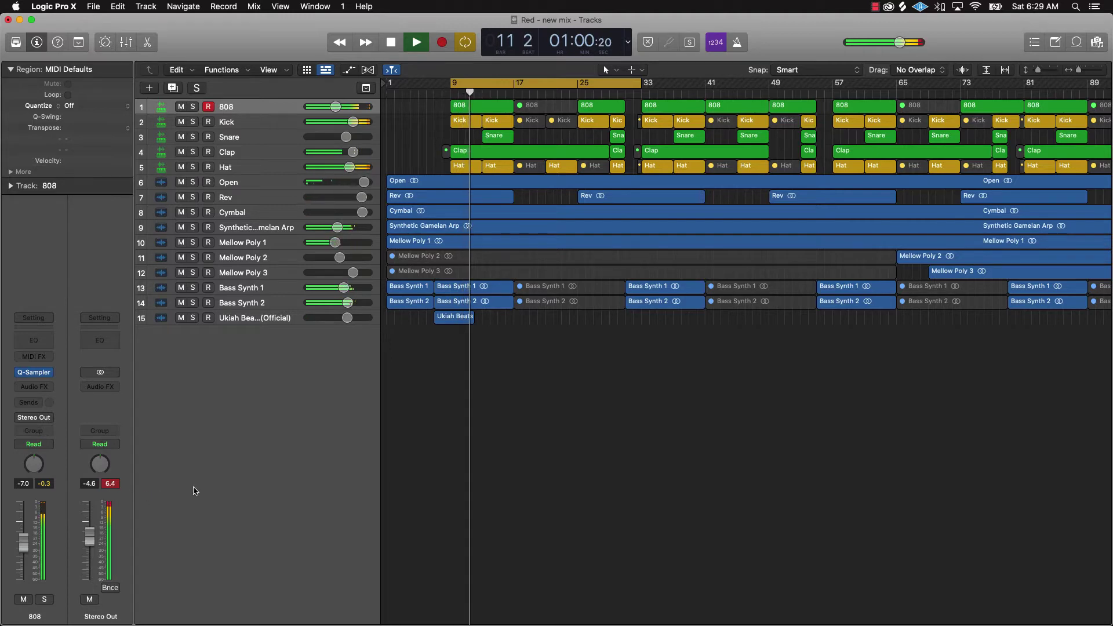
key(space)
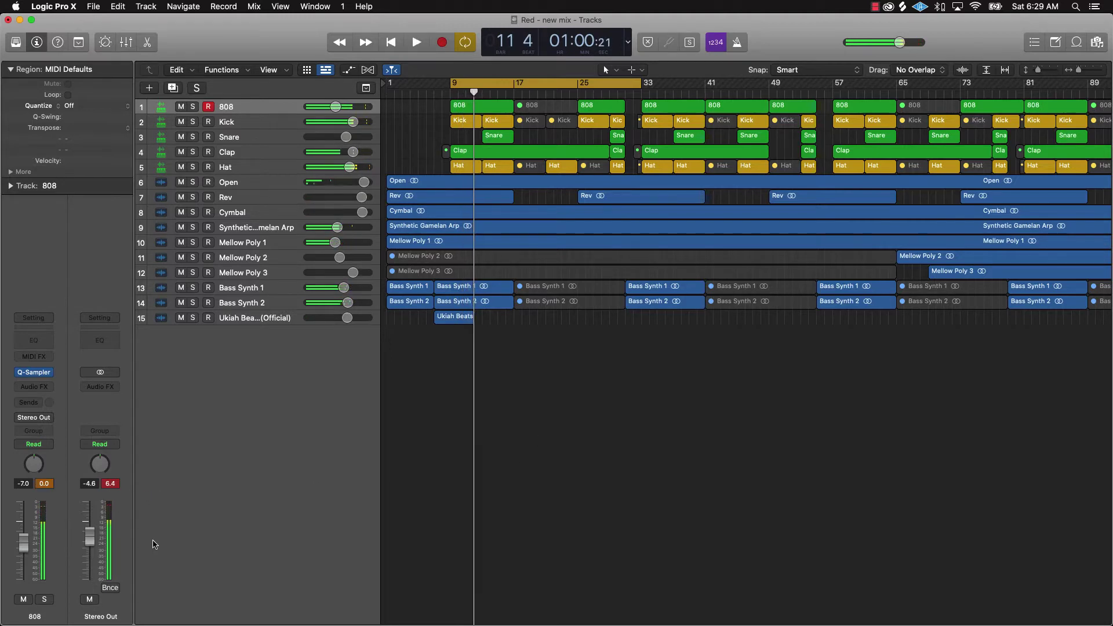
click(109, 483)
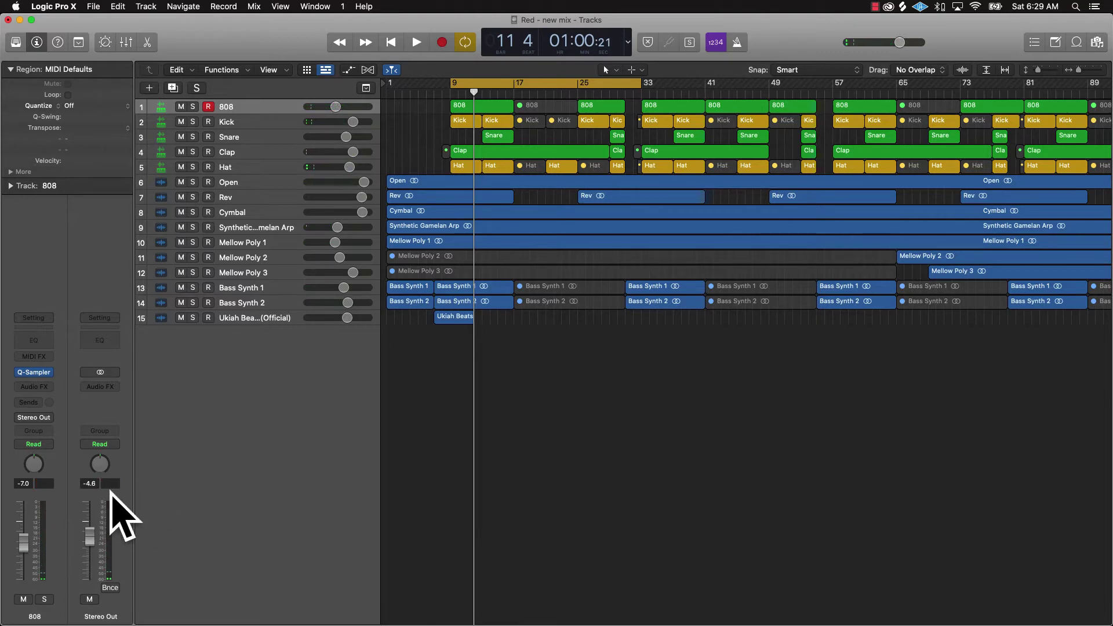
Turn off Cycle, return to bar 1, and set the bounce sample rate to 48000 Hz.
click(553, 82)
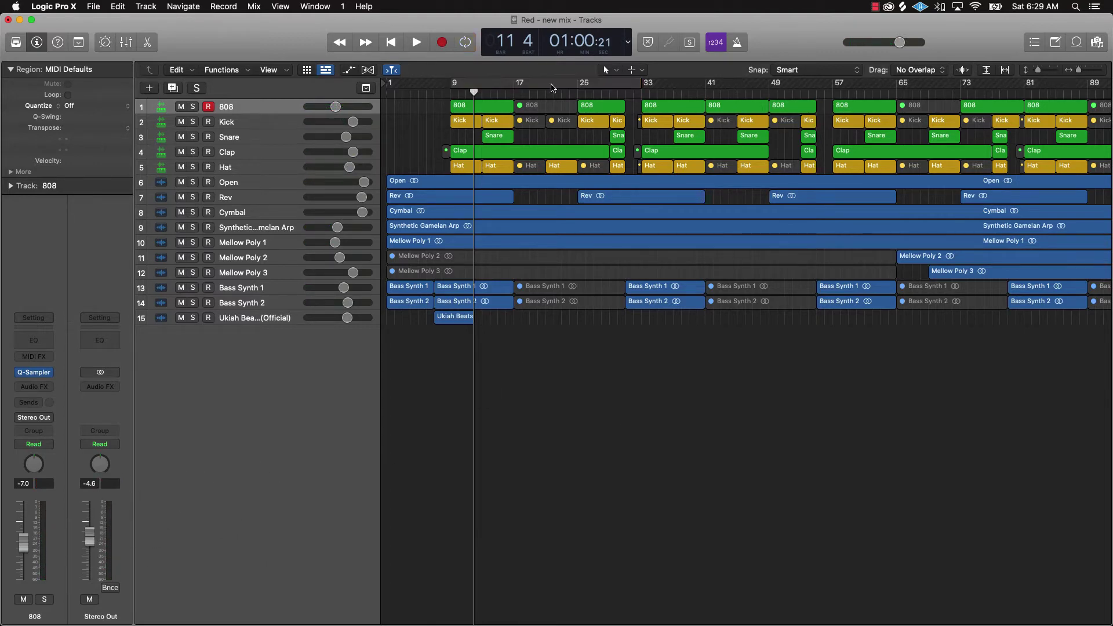
key(Return)
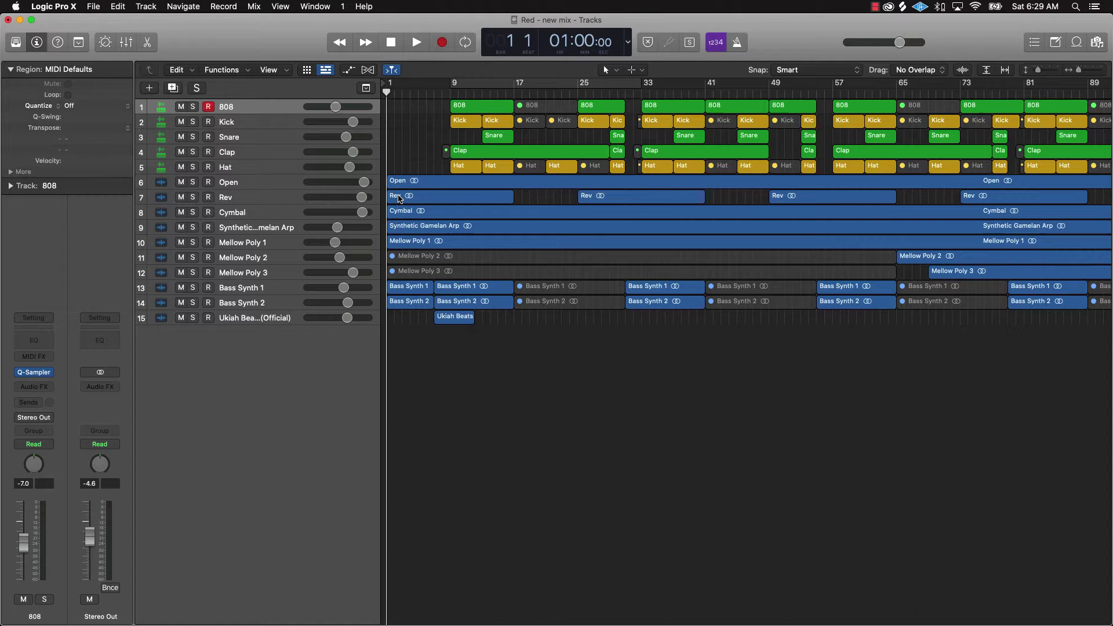
key(super+b)
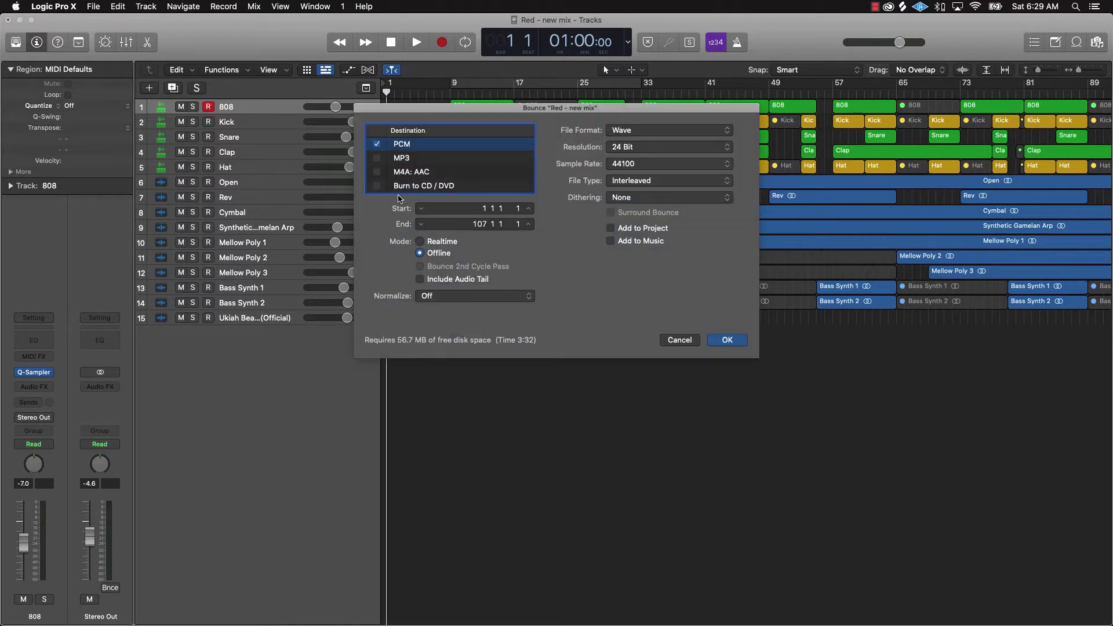
click(622, 168)
click(625, 174)
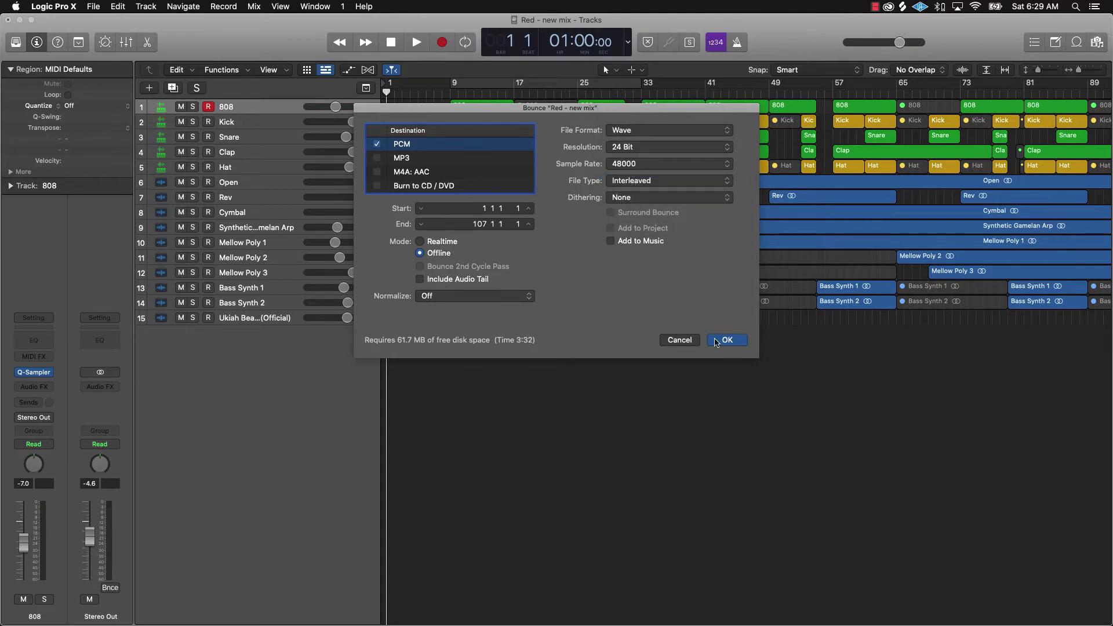
click(741, 345)
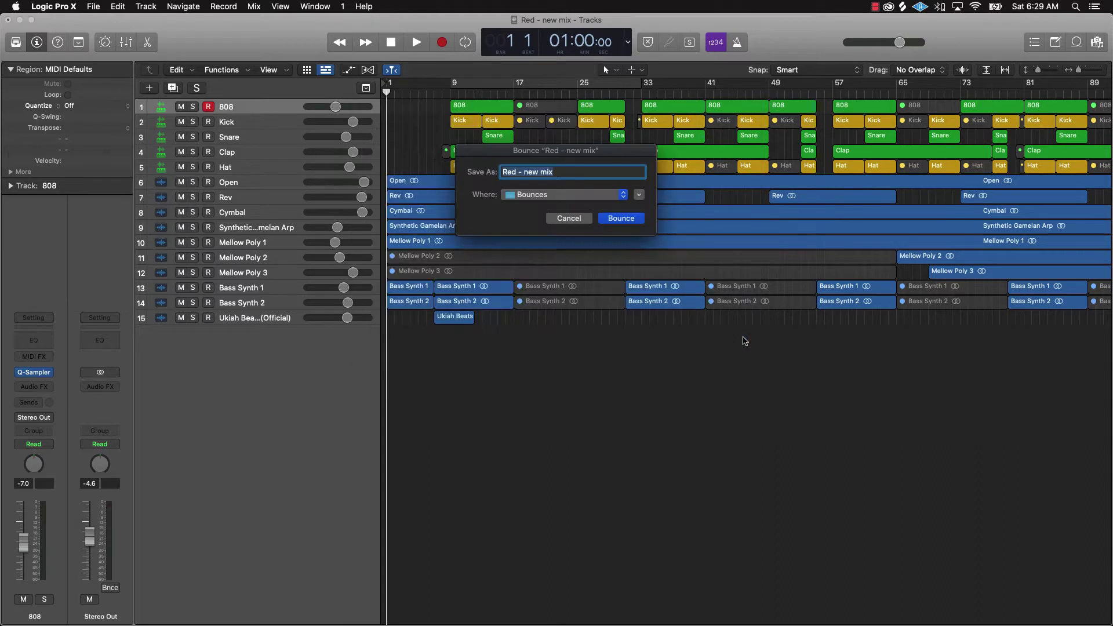
Append 2 to the bounce file name and bounce the mix to a 24-bit WAV.
click(567, 173)
text(2)
click(600, 219)
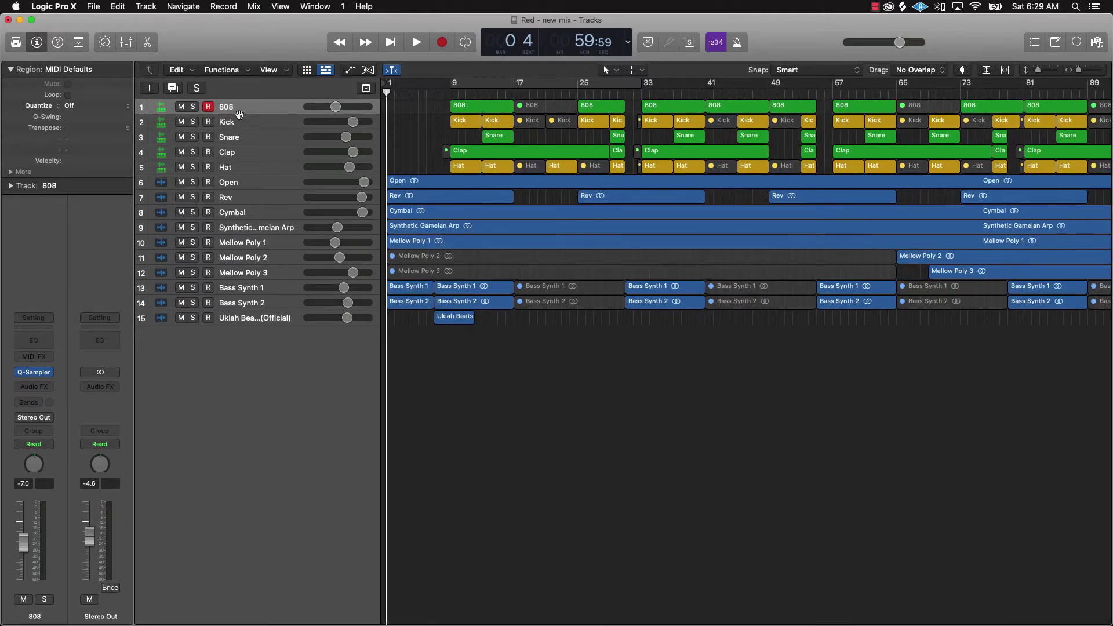
Save and close the Red project, then create a new project with one software instrument track.
click(7, 22)
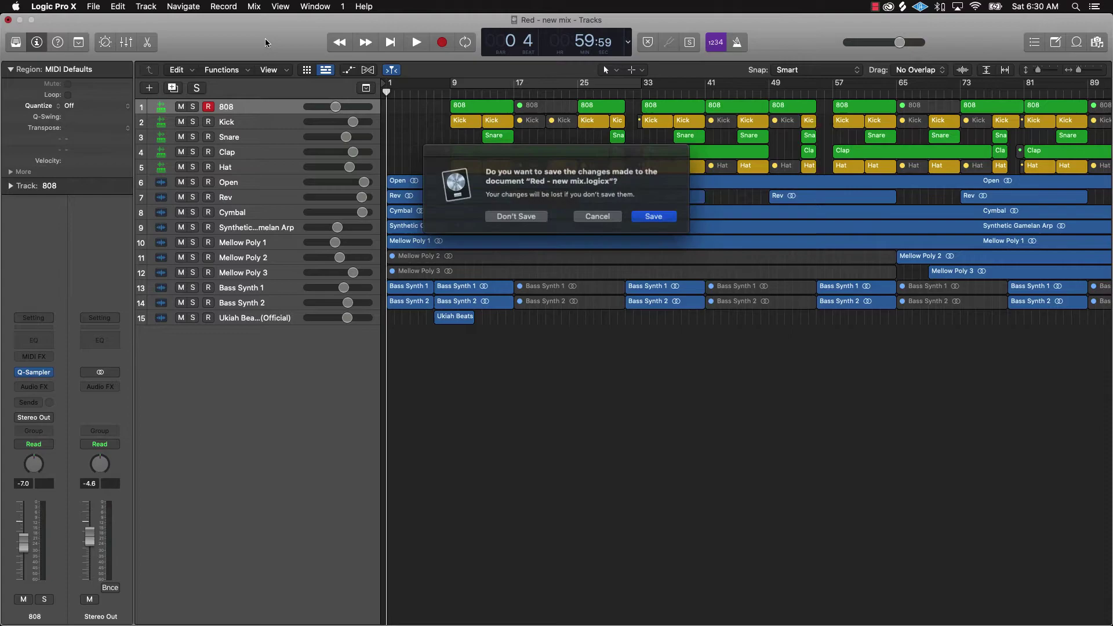
click(643, 218)
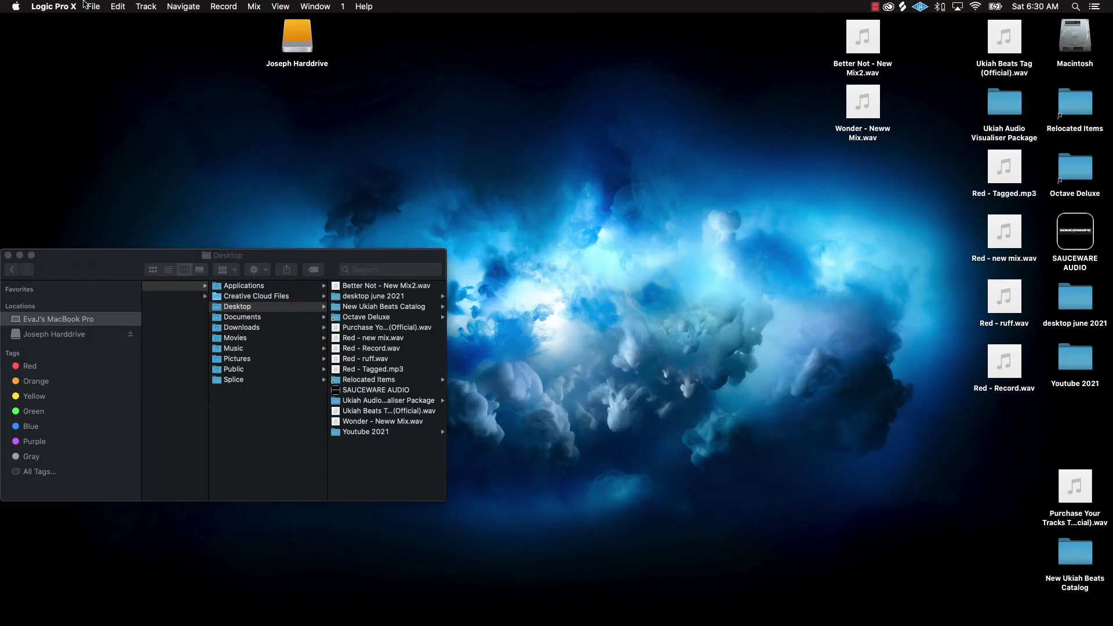
click(93, 7)
click(109, 24)
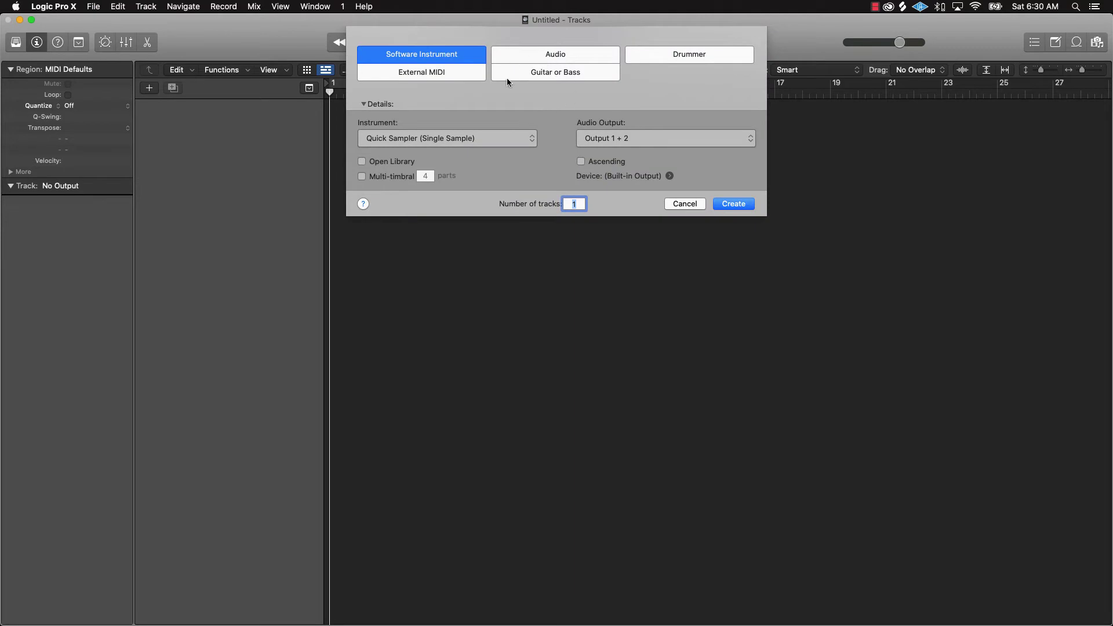
click(725, 204)
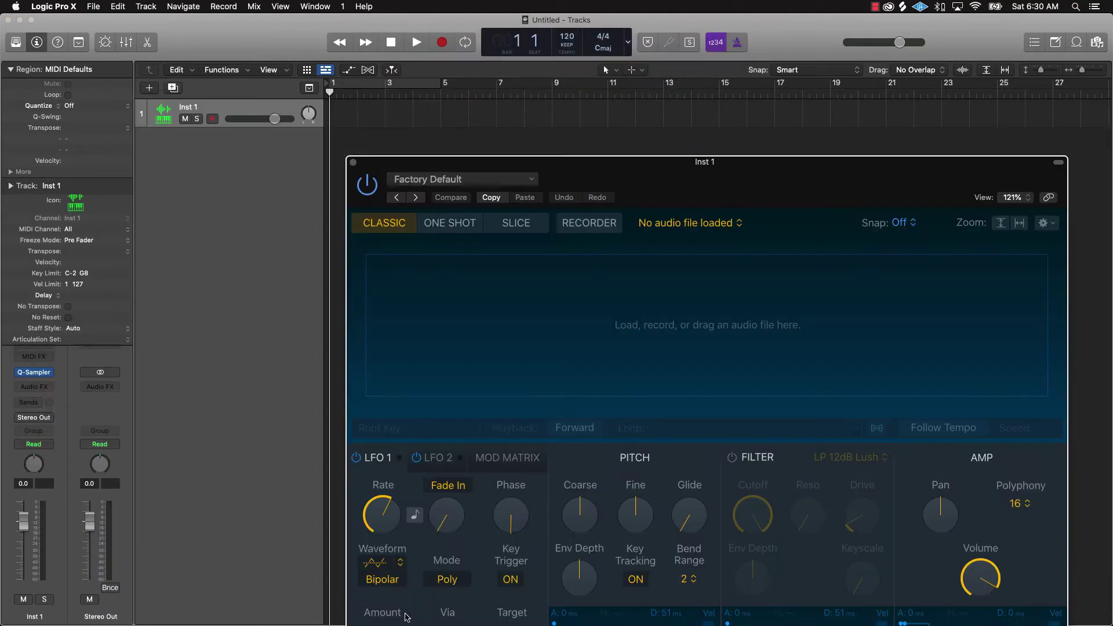
Close the Quick Sampler window and open a Finder window showing the Desktop.
click(353, 163)
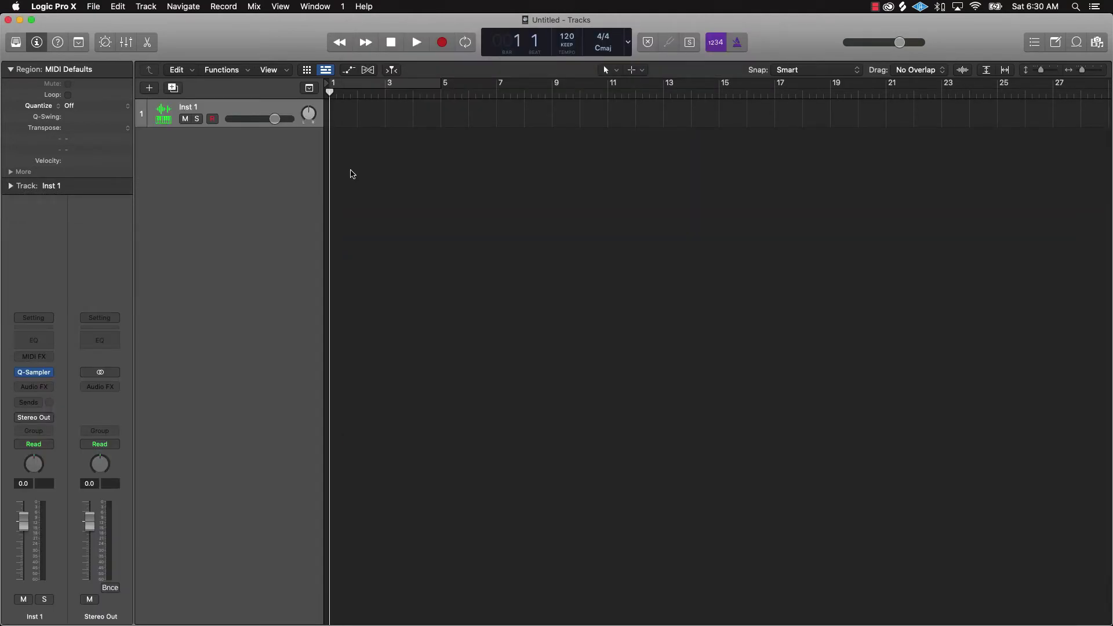
mouse_move(273, 624)
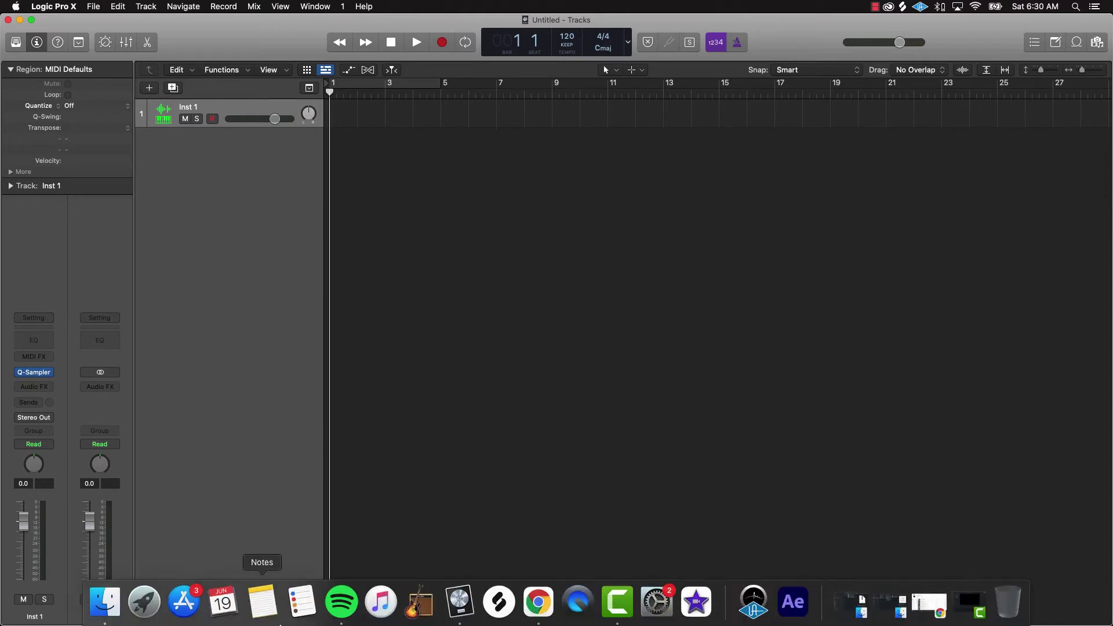
click(112, 611)
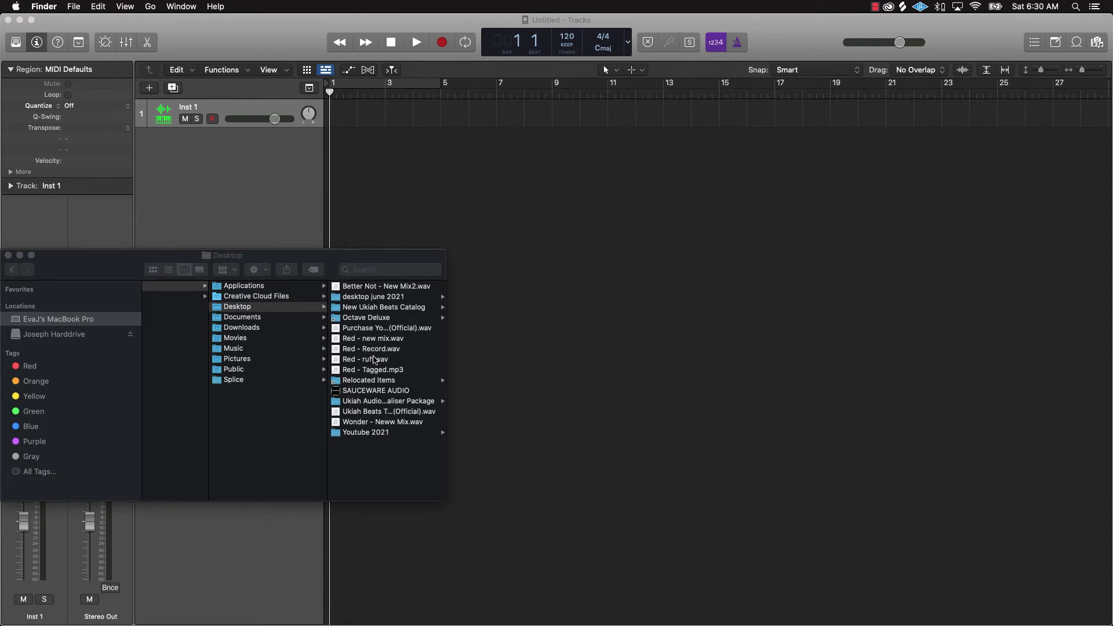
Import Red - new mix.wav onto a new track, switching the project to 48 kHz and importing its tempo.
scroll(380, 336, left, 1)
drag(377, 342, 332, 206)
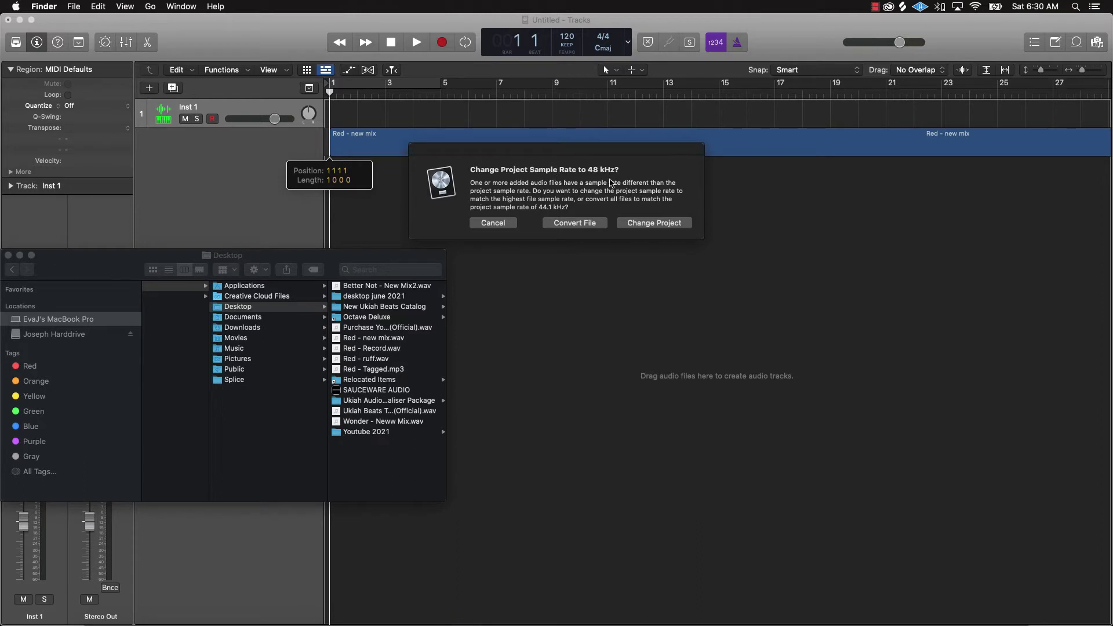
click(655, 224)
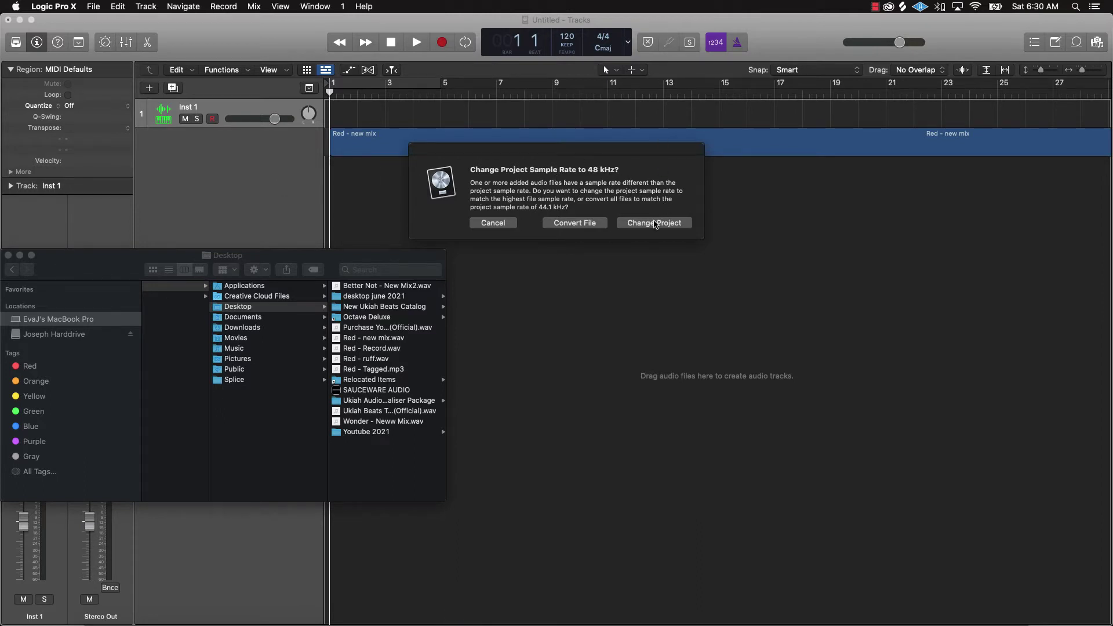
click(656, 224)
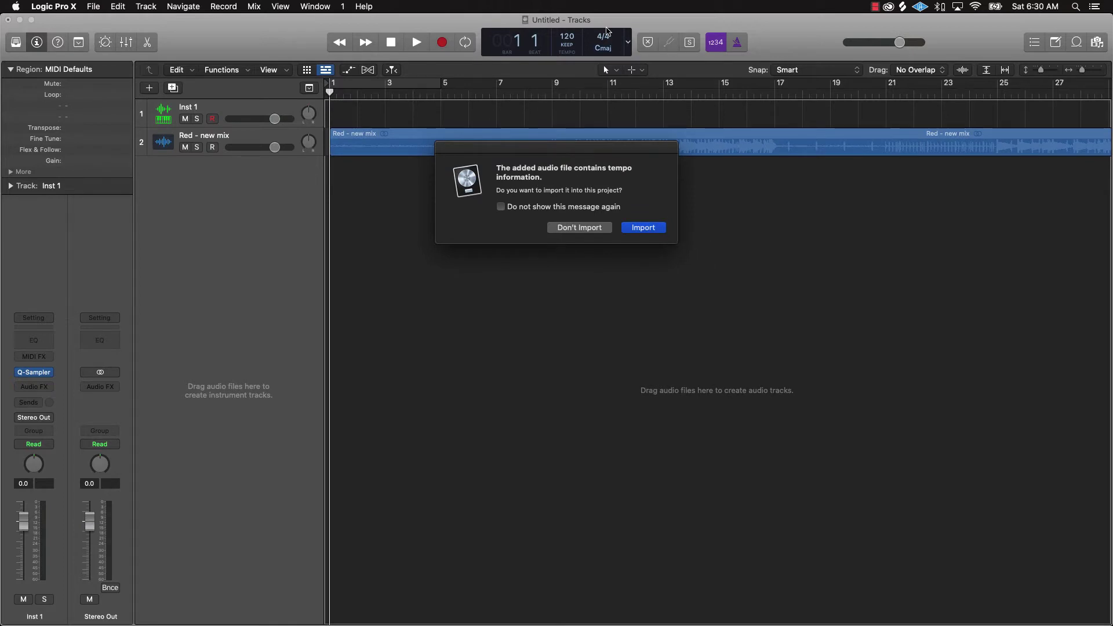
click(660, 228)
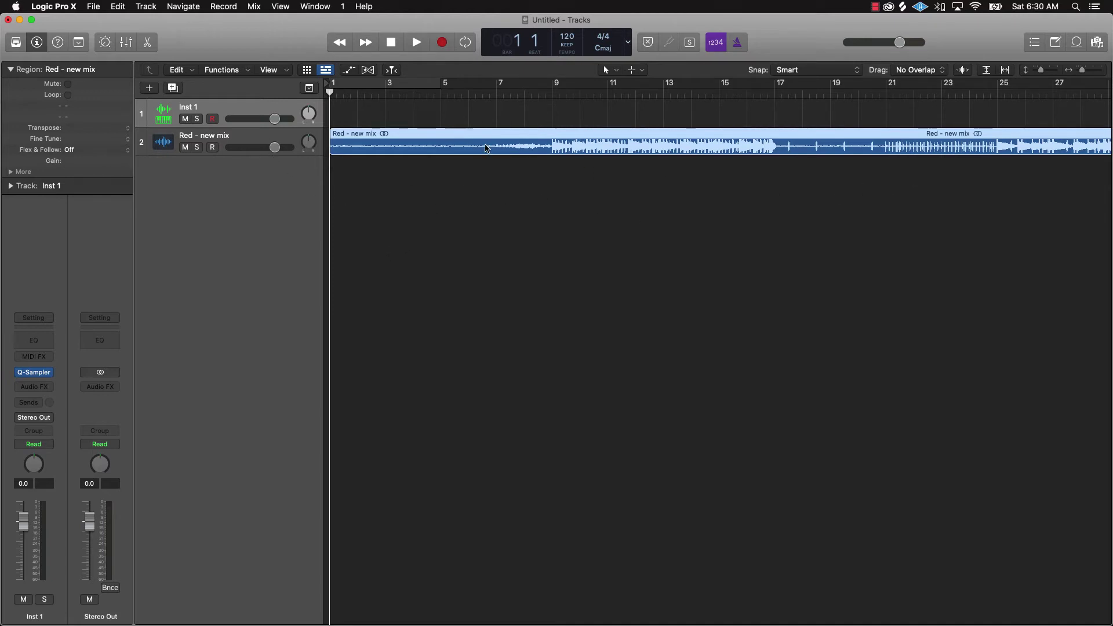
Select the Red - new mix track and insert Ozone 9 (Stereo) on the Stereo Out Audio FX slot.
click(172, 145)
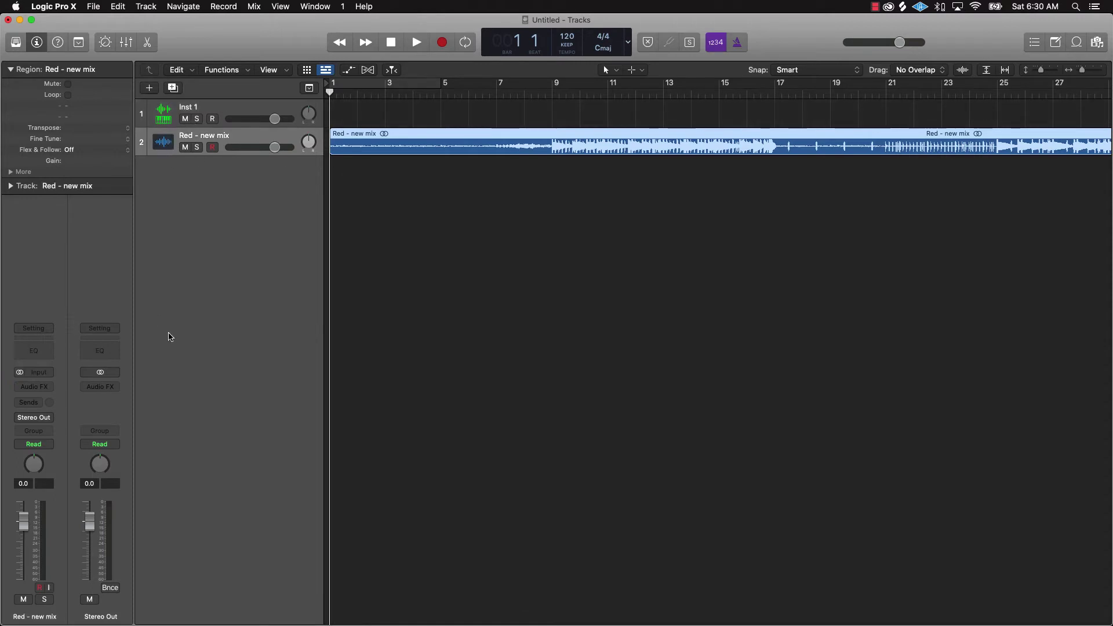
click(107, 388)
mouse_move(102, 601)
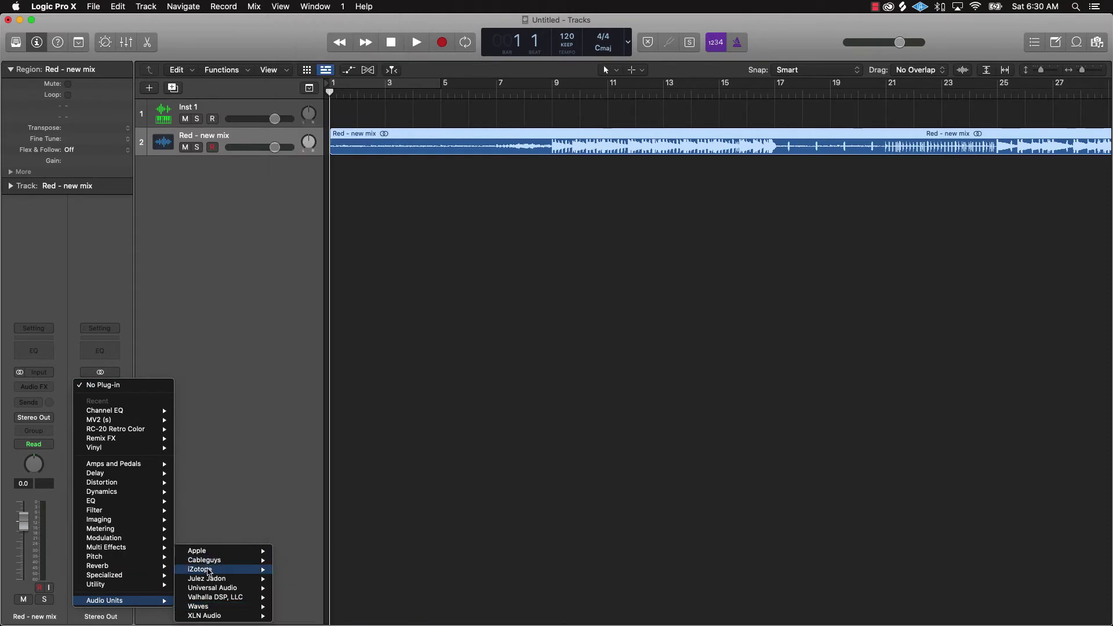
mouse_move(209, 570)
mouse_move(290, 571)
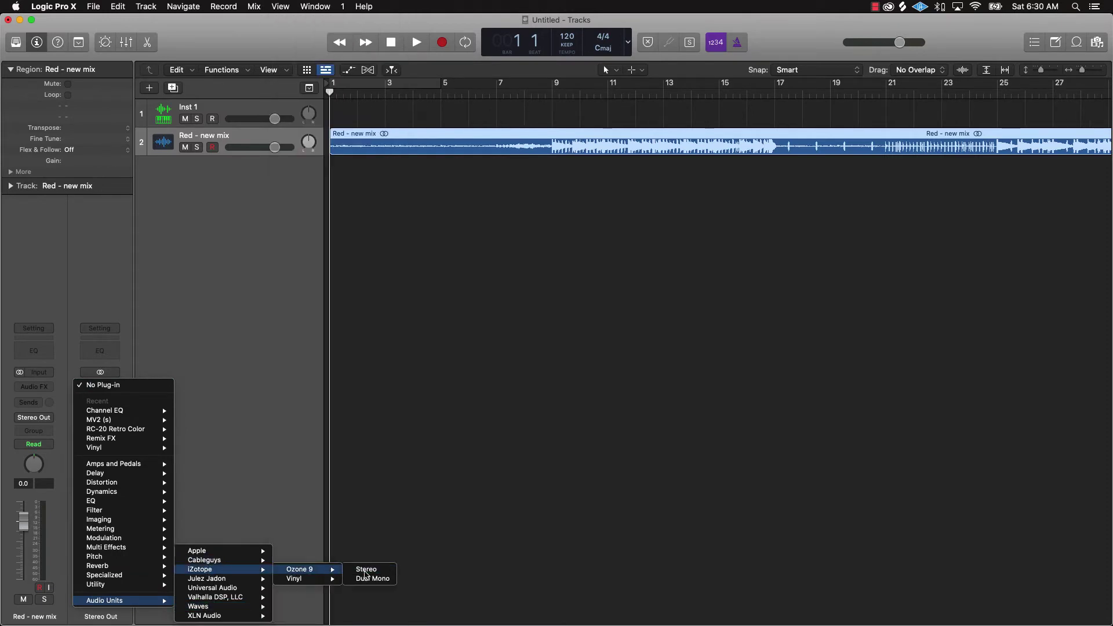
click(358, 576)
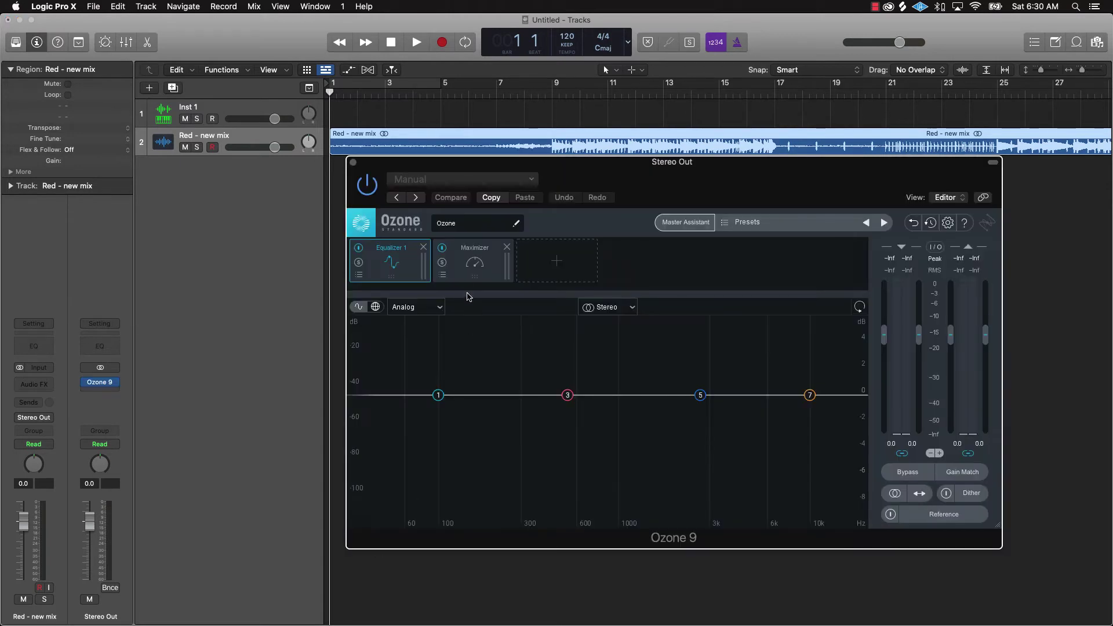
Set Ozone's Maximizer to True Peak, a ceiling just below 0 dB, and IRC IV Transient mode.
click(472, 264)
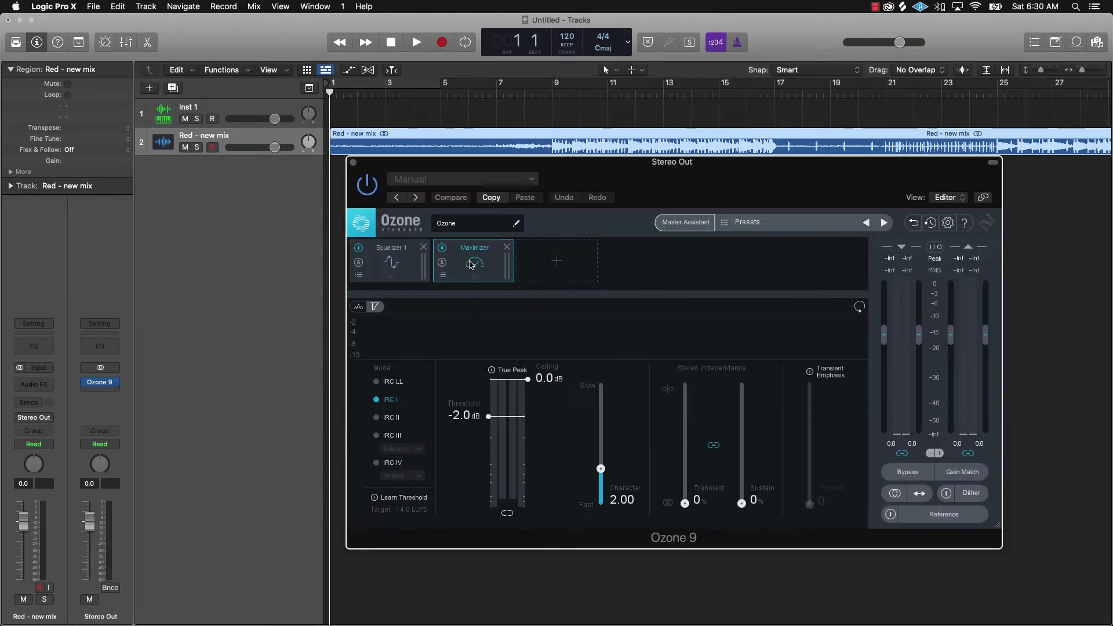
click(507, 372)
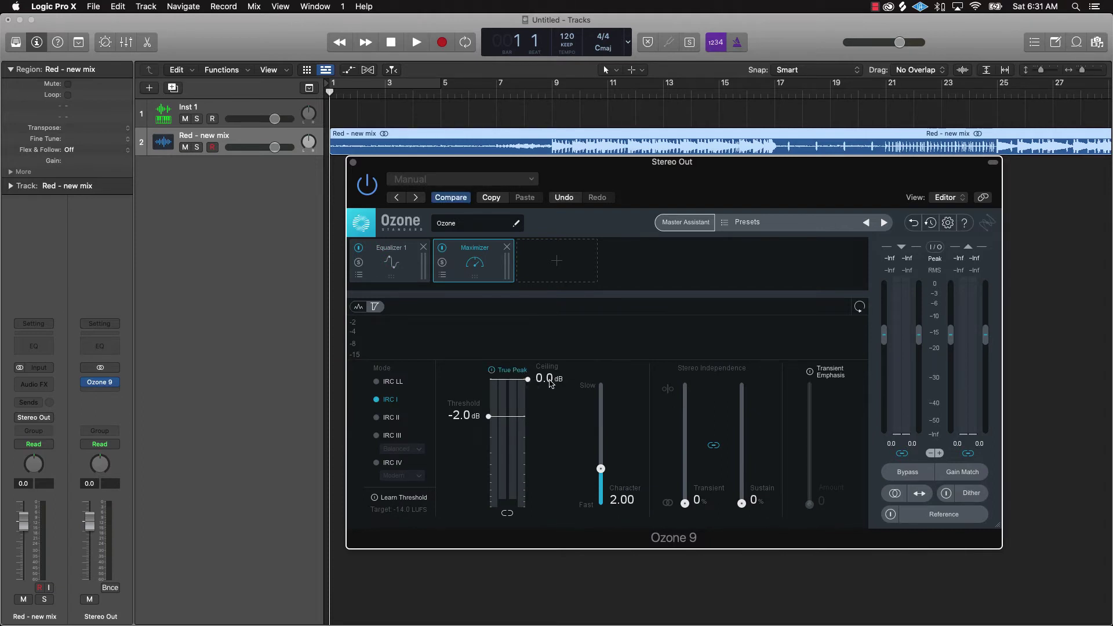
drag(550, 384, 545, 388)
click(376, 463)
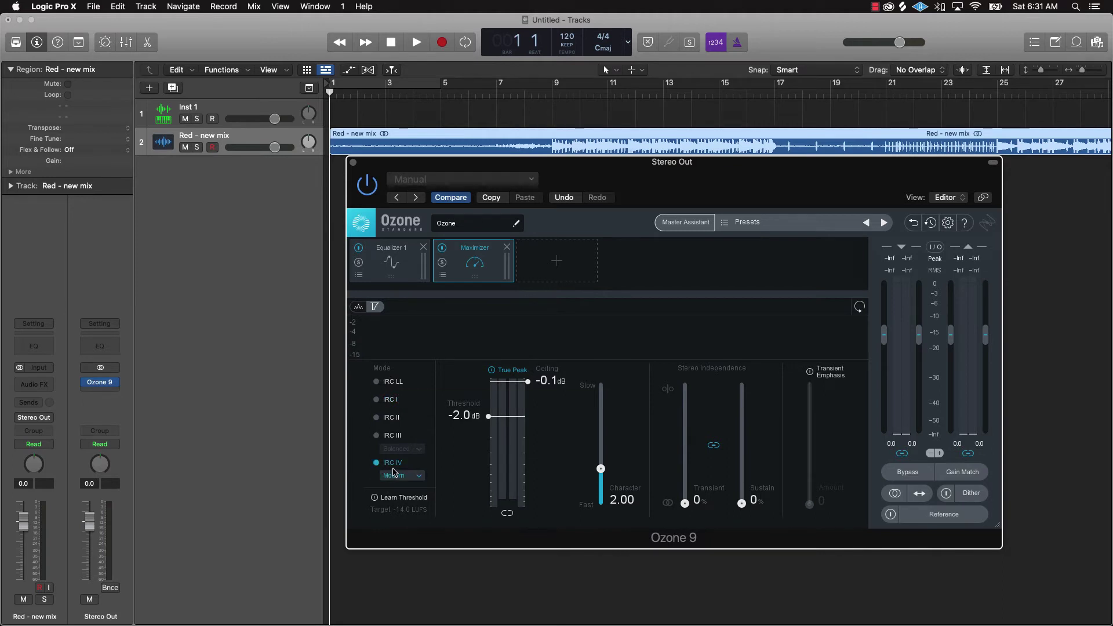
click(394, 475)
click(398, 517)
click(390, 262)
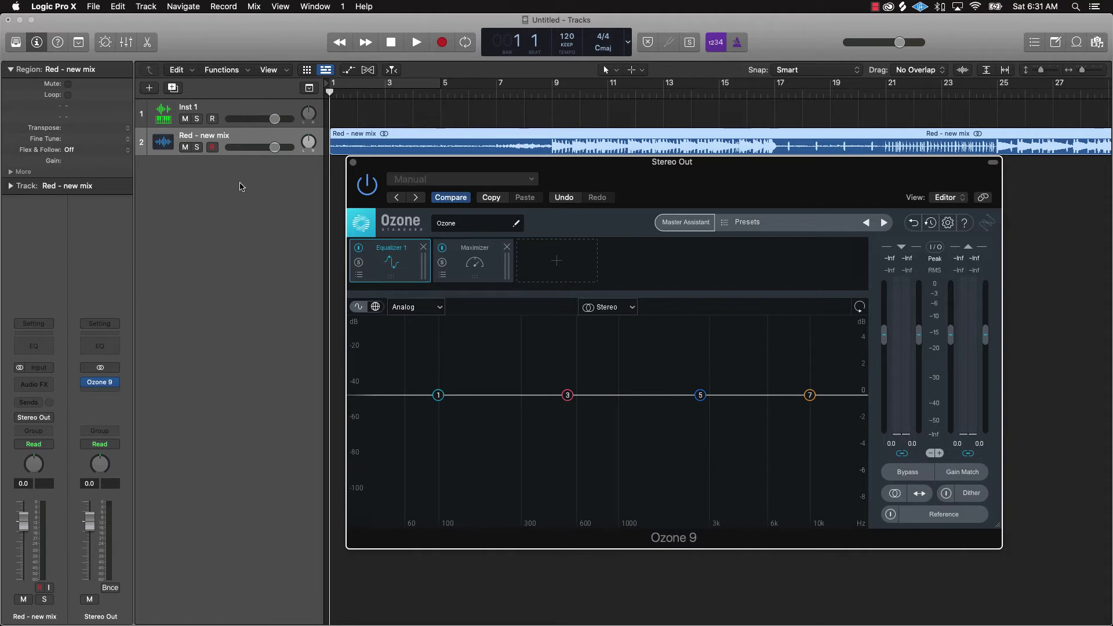
Close Ozone, deselect the region, play the beat to bar 13, and clear the -0.1 dB peak.
click(355, 164)
click(526, 207)
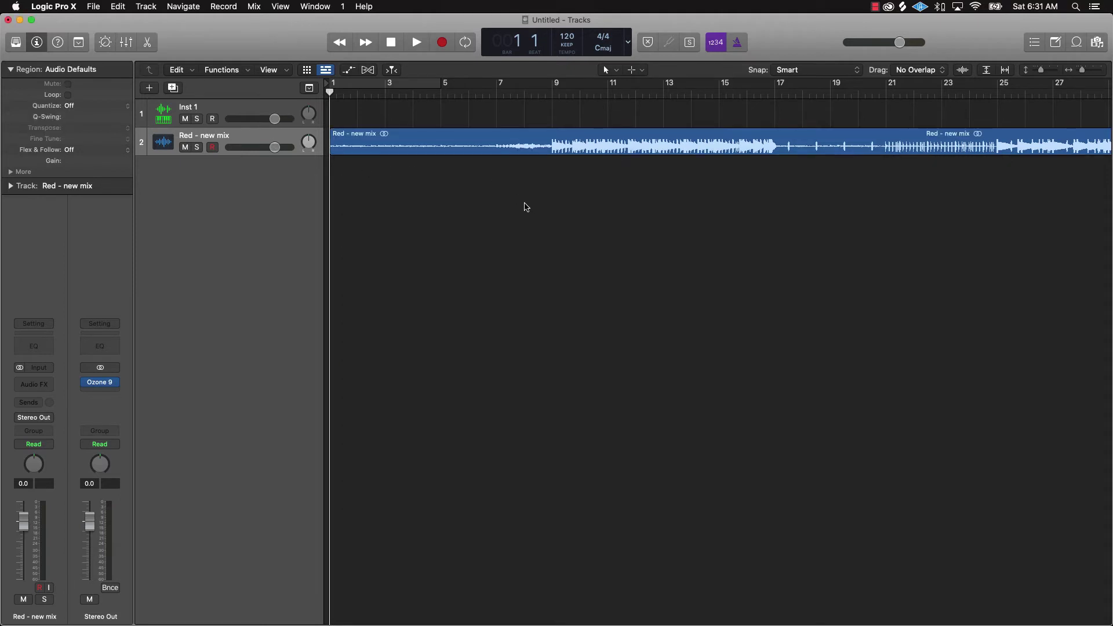
key(space)
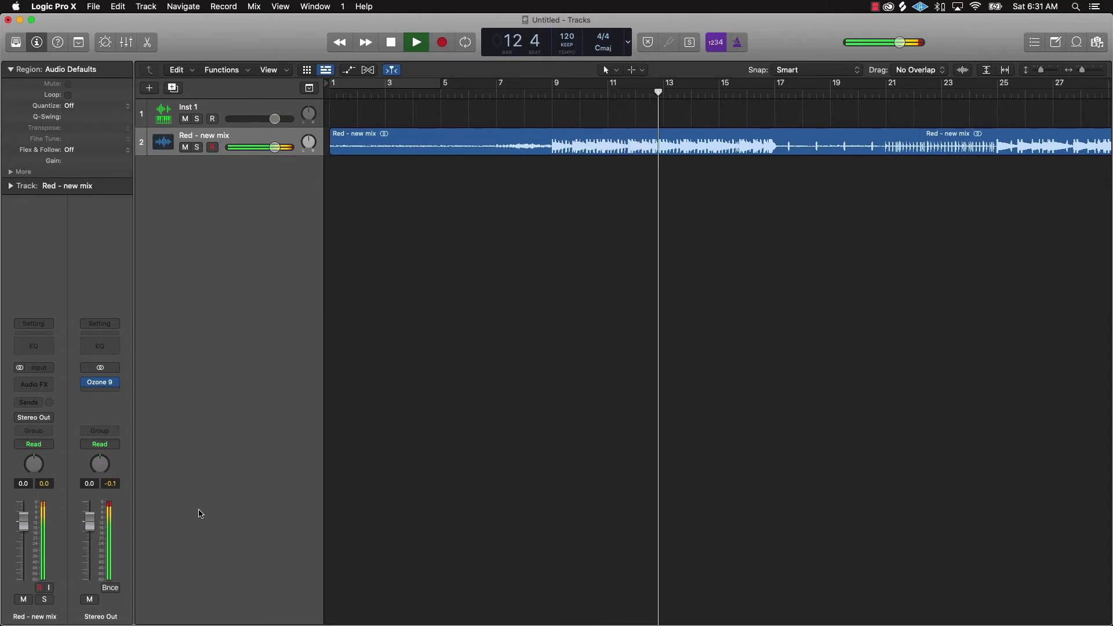
key(space)
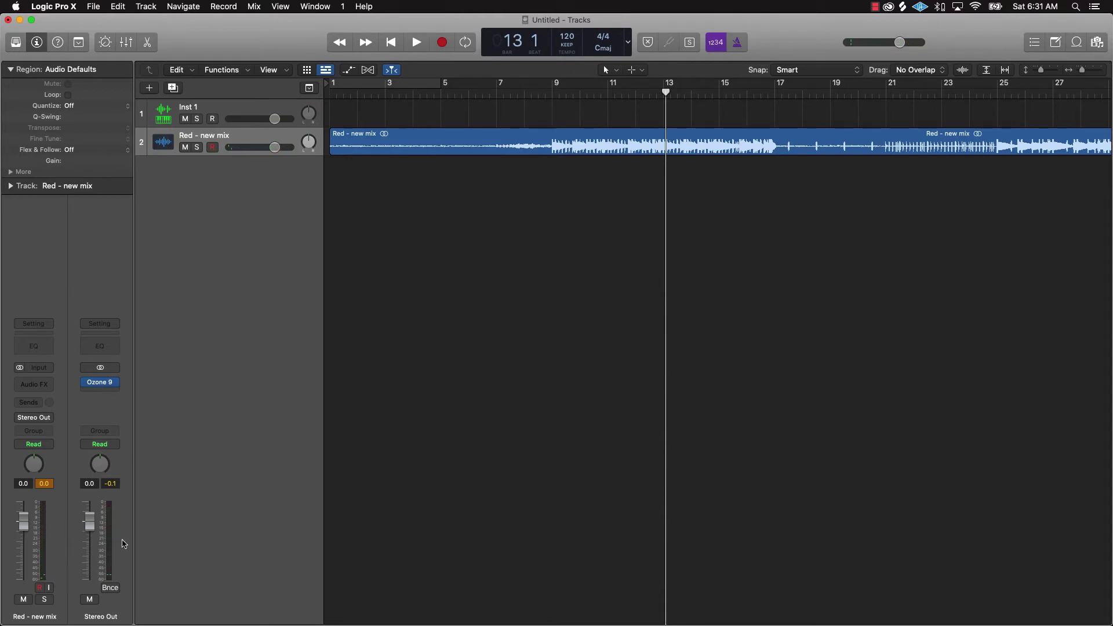
click(45, 484)
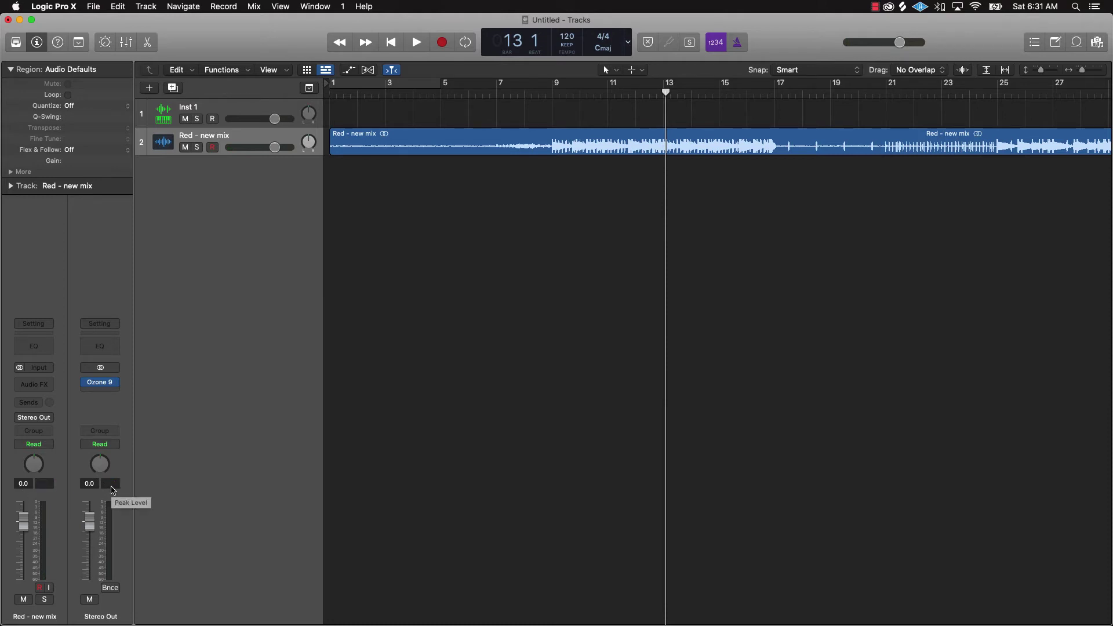
Change Ozone EQ band 1 to a Low Shelf cutting about 1 dB around 116 Hz.
click(101, 388)
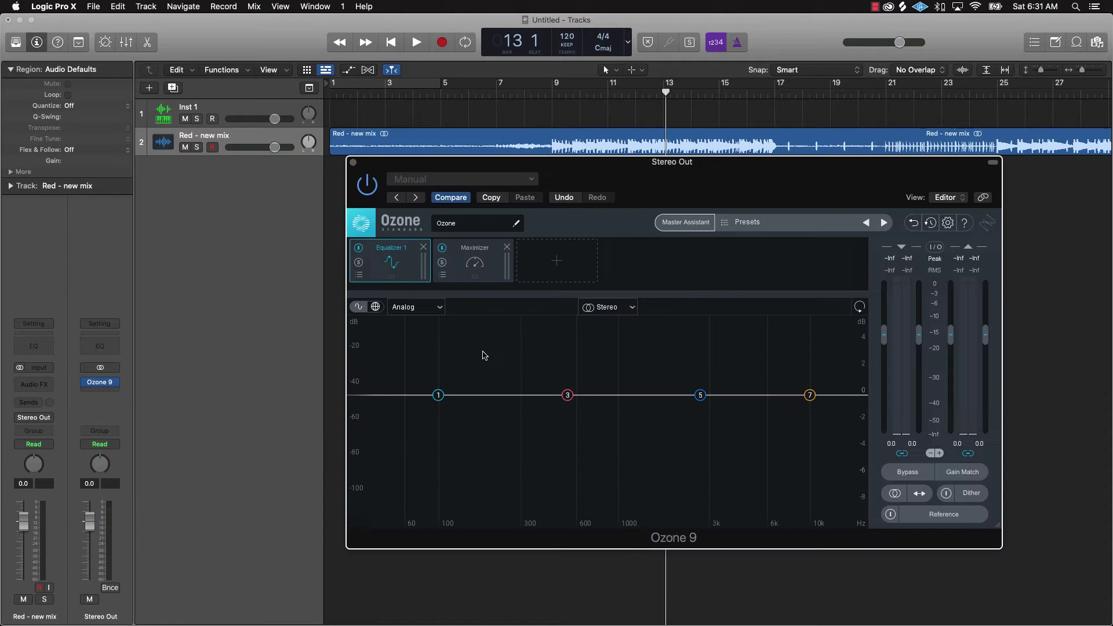
click(438, 396)
click(441, 340)
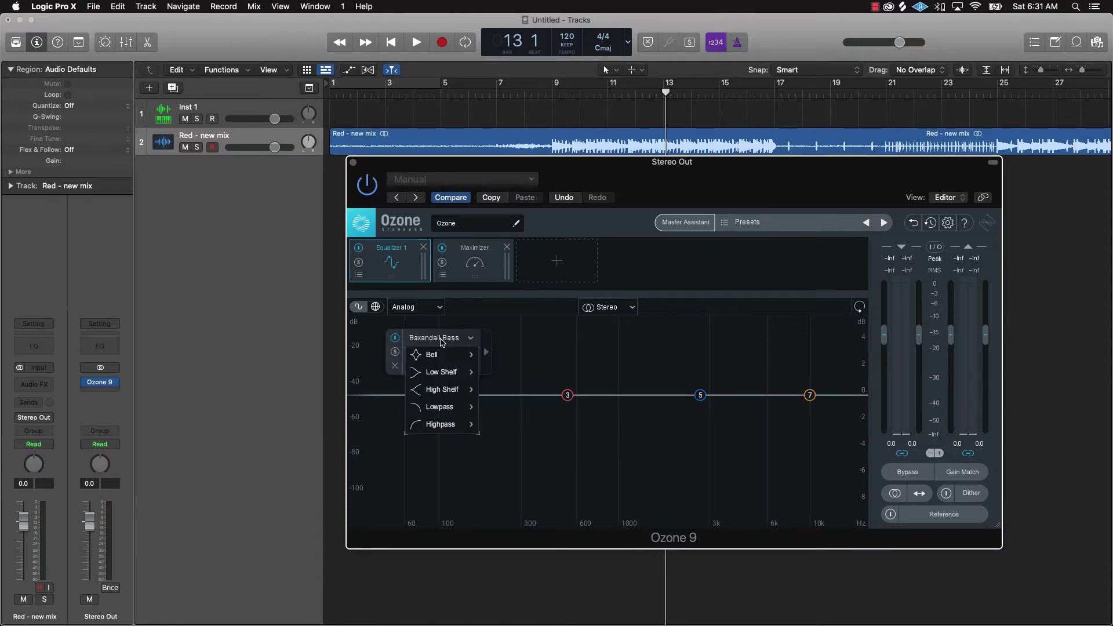
click(439, 377)
drag(437, 399, 439, 413)
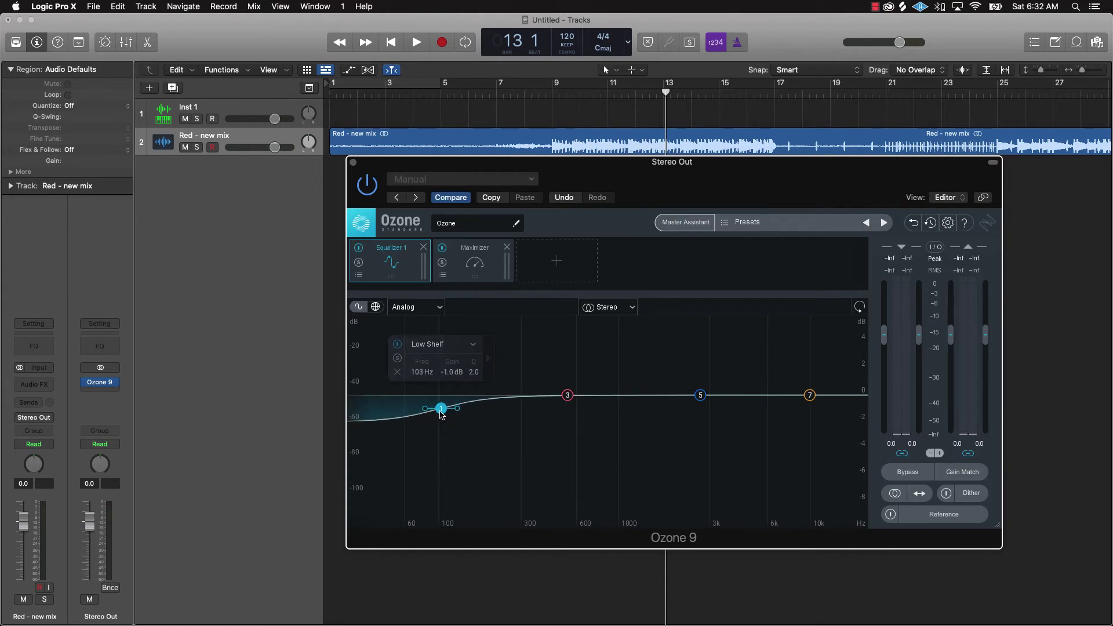
drag(443, 413, 450, 415)
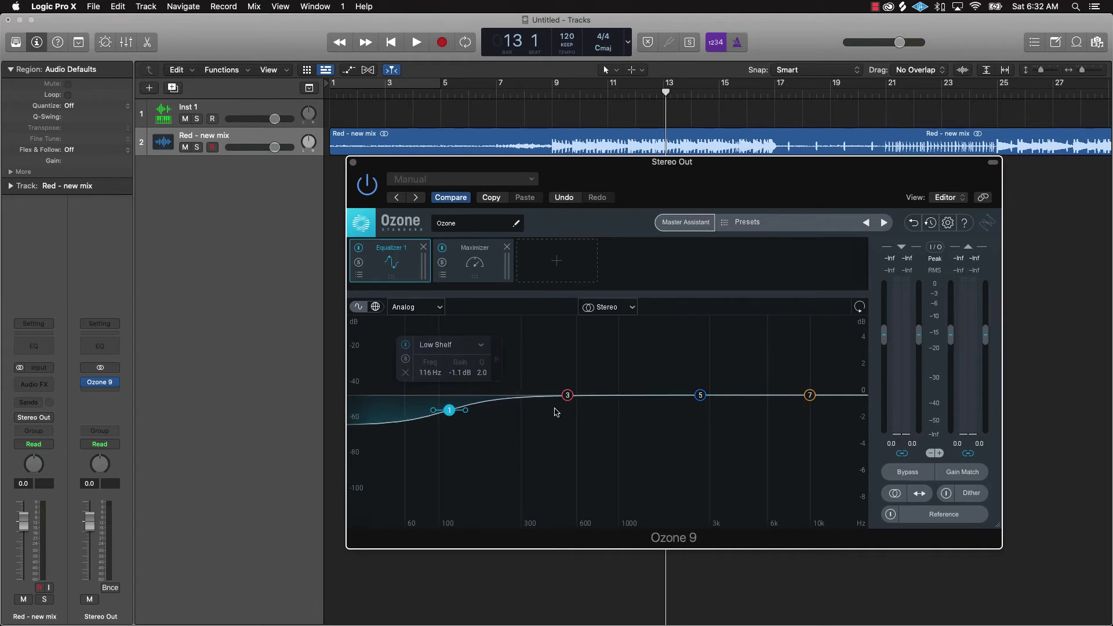
Boost treble about 1.3 dB near 8.5 kHz and mids slightly near 967 Hz, then close Ozone.
drag(811, 396, 799, 381)
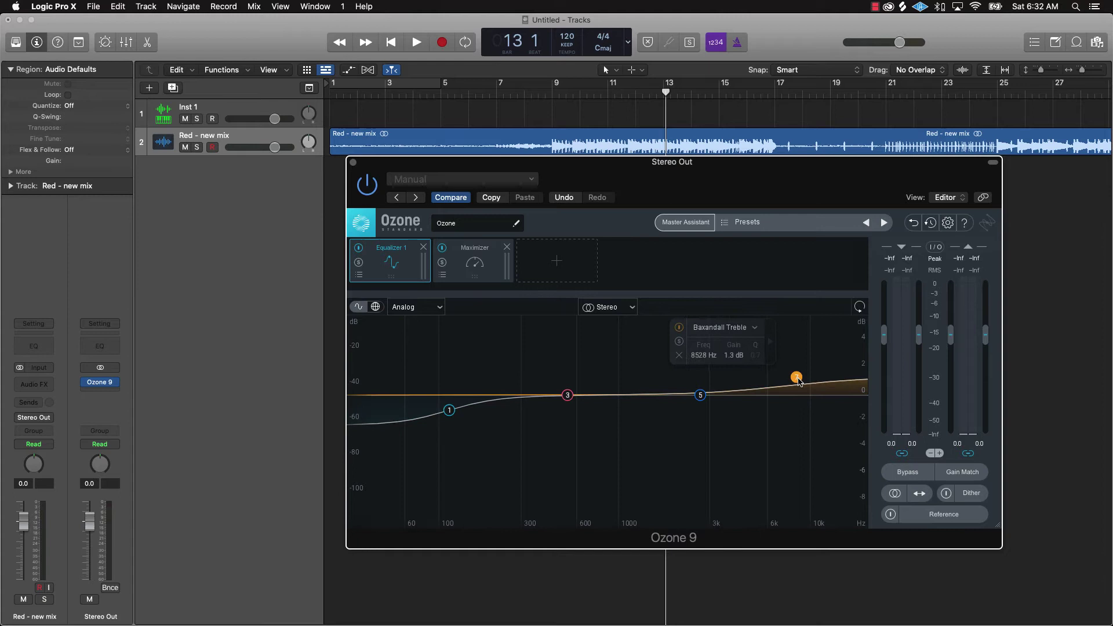
drag(568, 395, 616, 383)
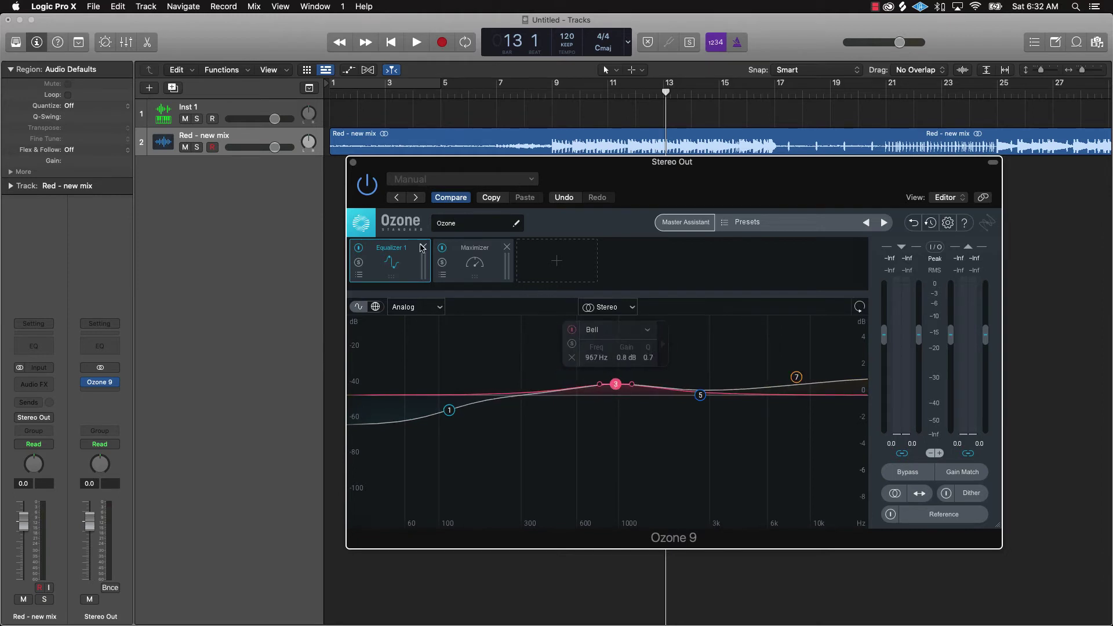
click(336, 219)
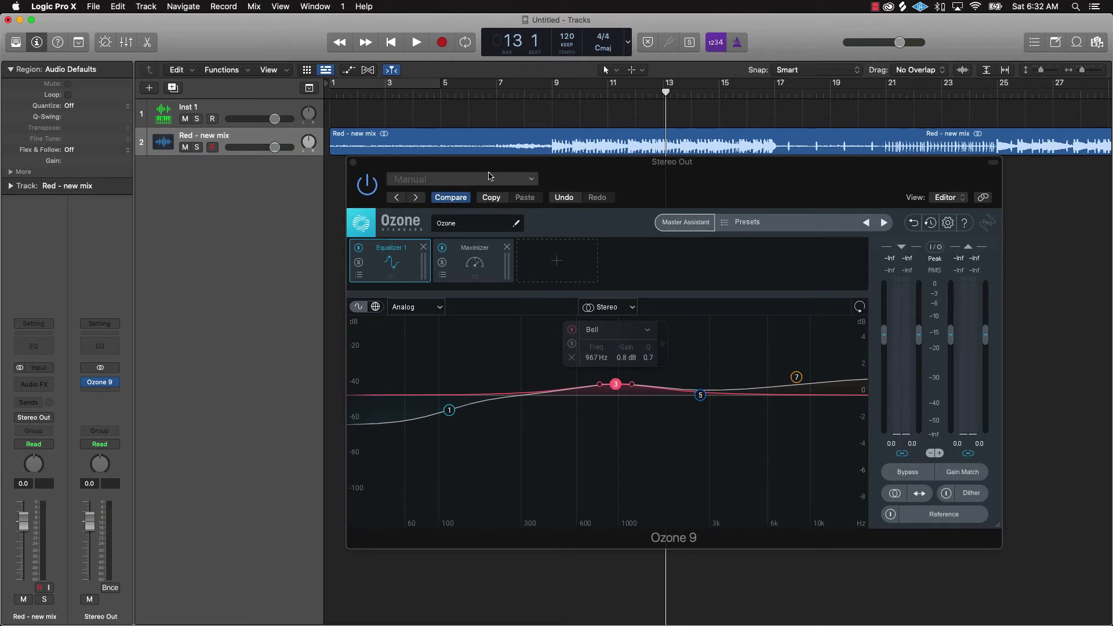
click(354, 162)
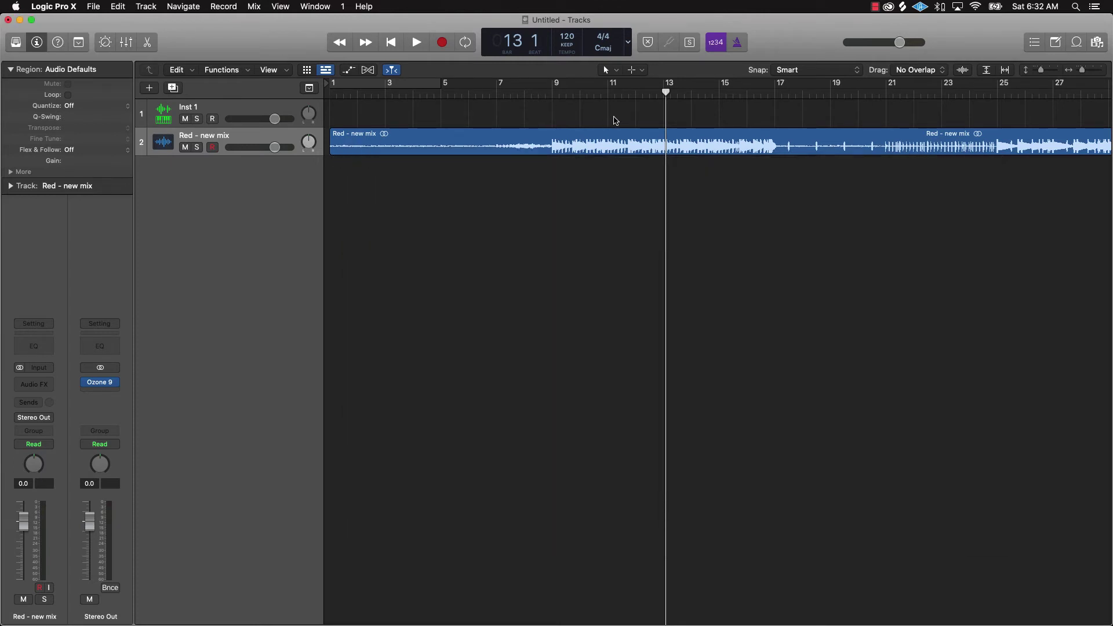
Play from bar 9 to audition the EQ, return to bar 1, and open the Output 1-2 Bounce dialog.
click(558, 94)
key(space)
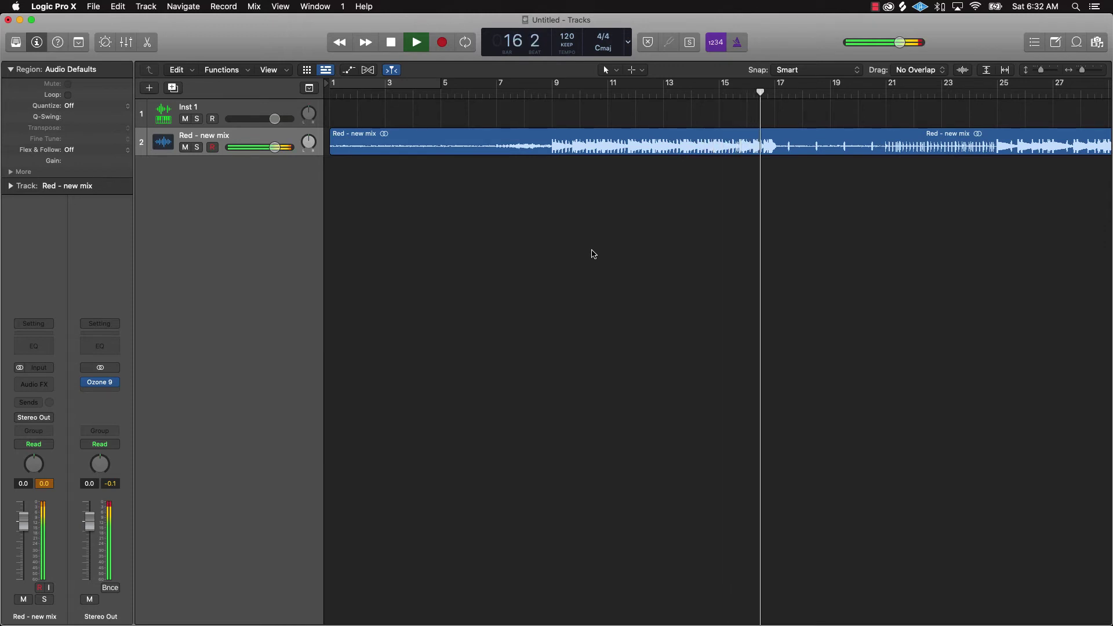
key(space)
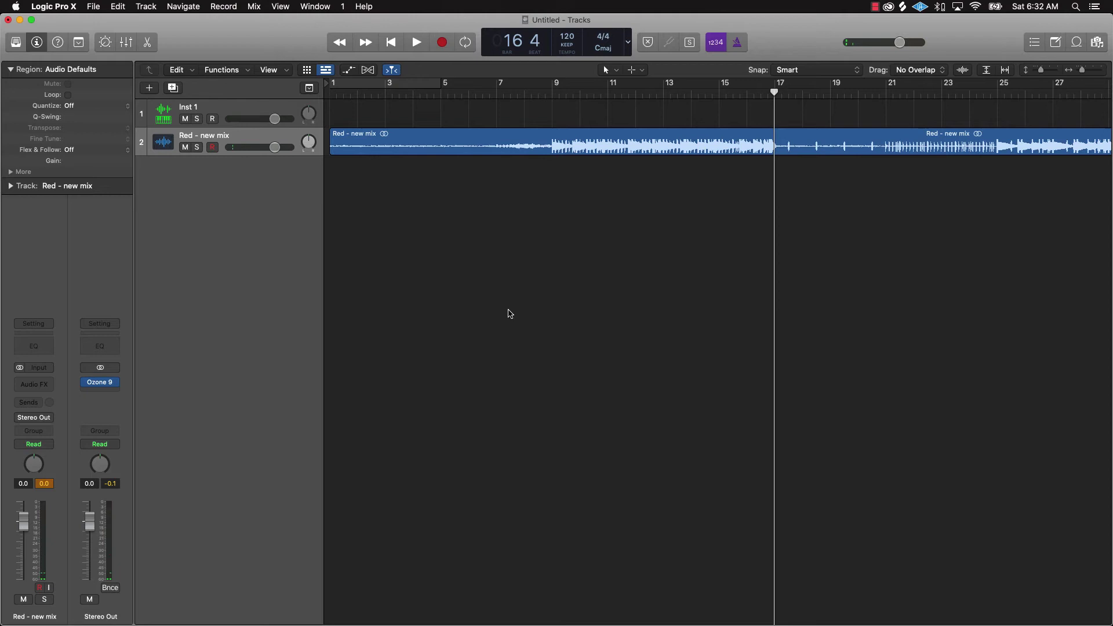
key(Return)
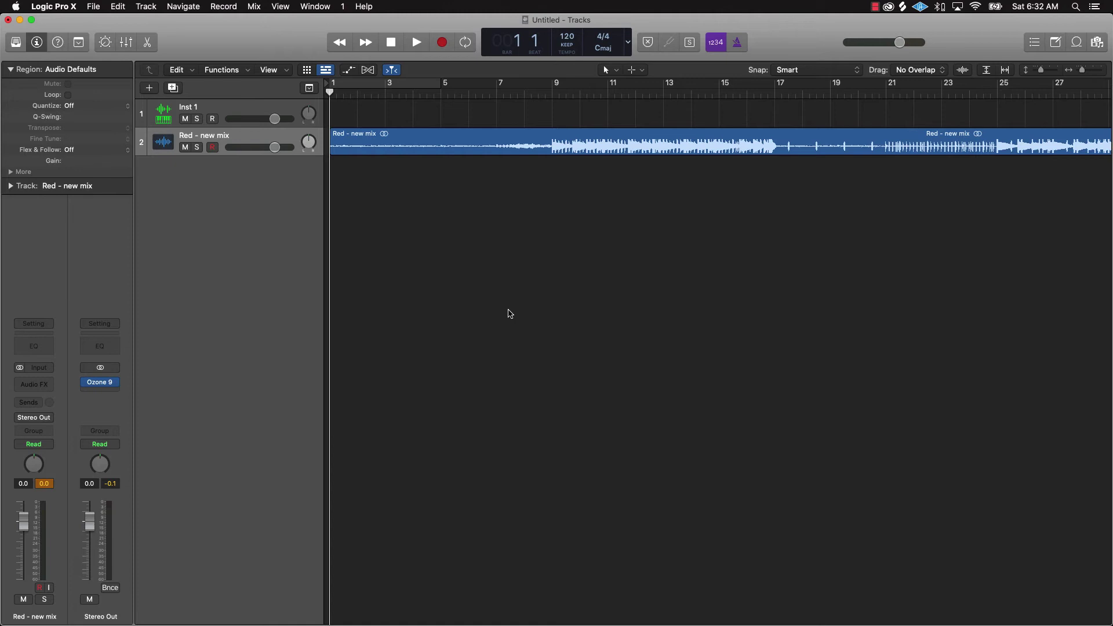
key(super+b)
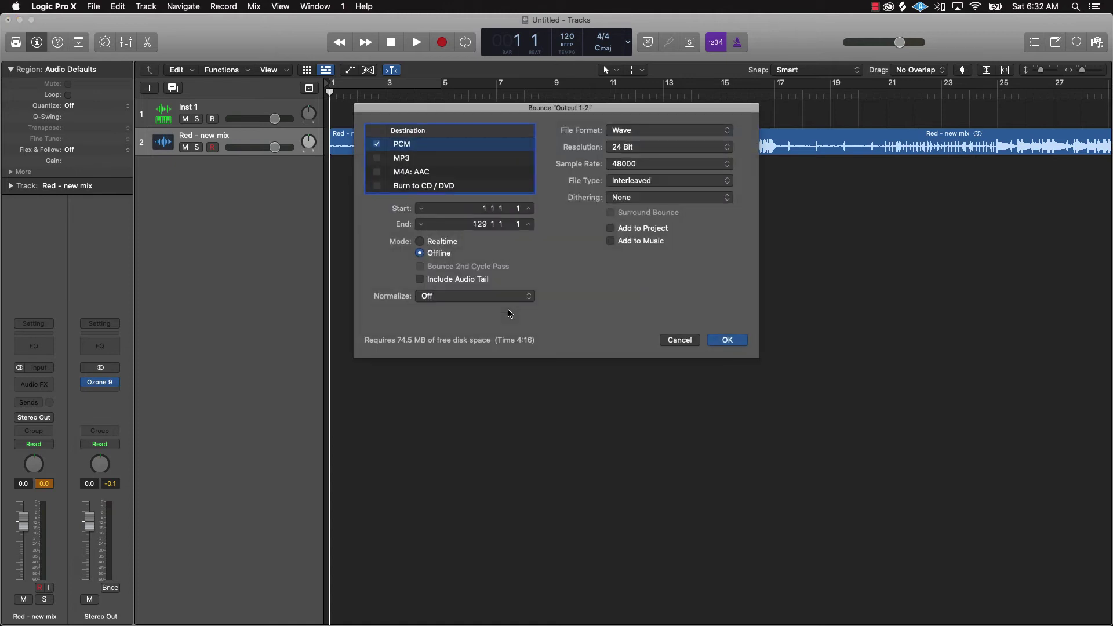
Bounce to both a PCM Wave file and a 320 kbps stereo MP3, then continue to saving.
click(377, 144)
click(377, 157)
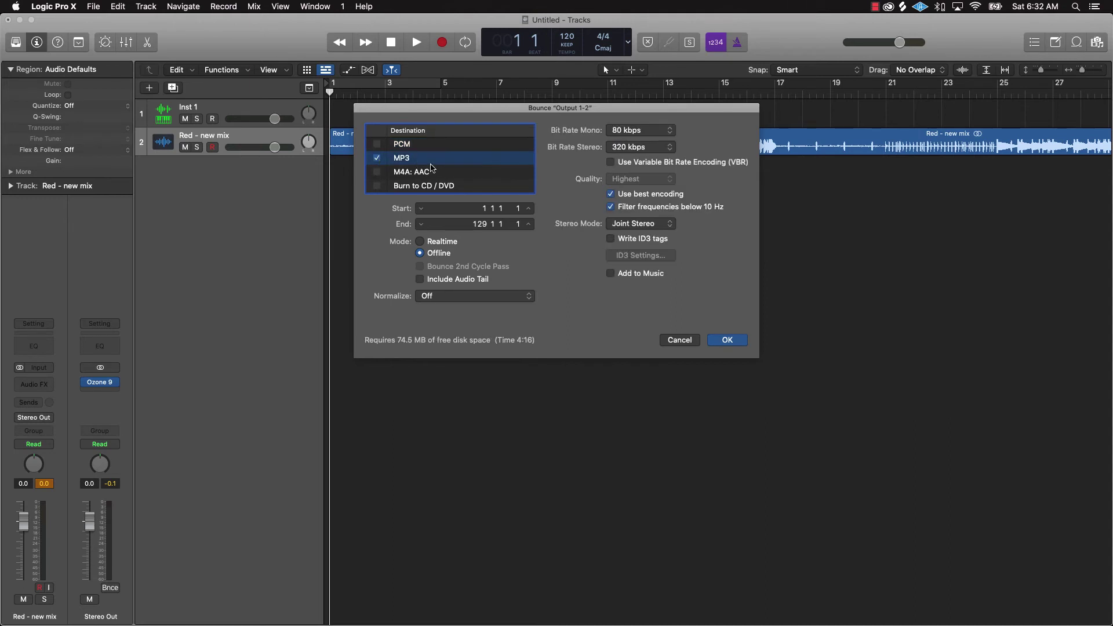
click(377, 144)
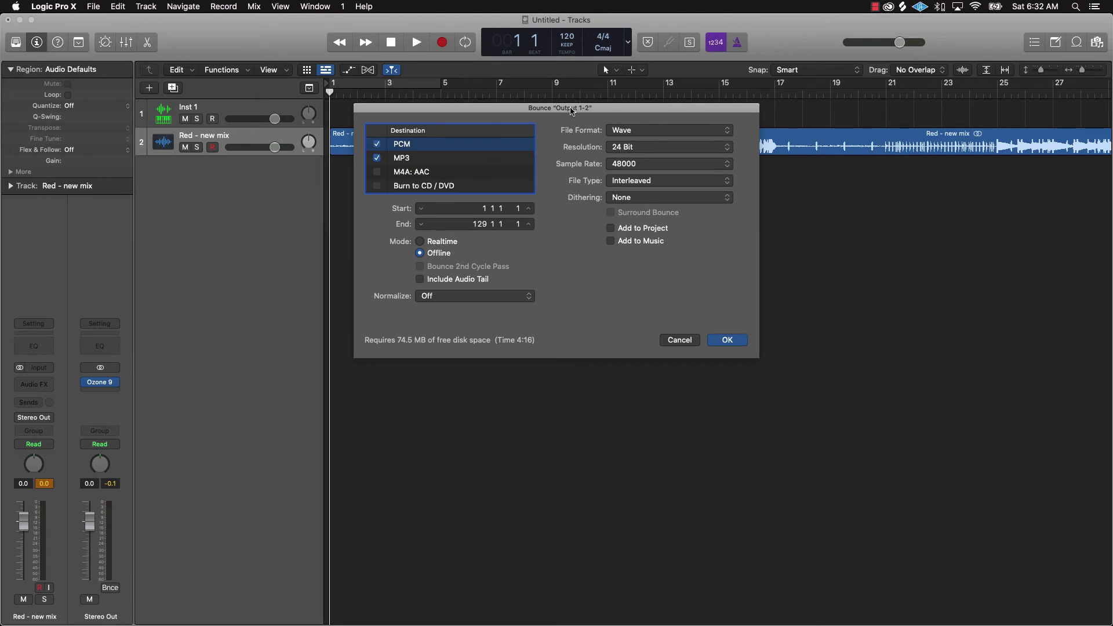
drag(571, 110, 595, 201)
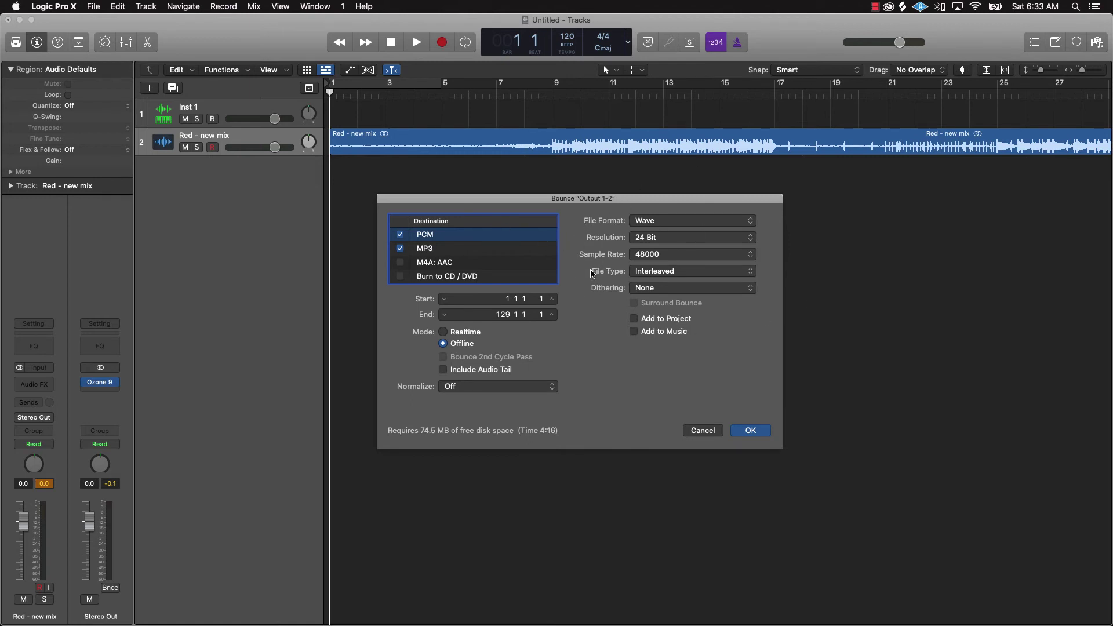
click(452, 250)
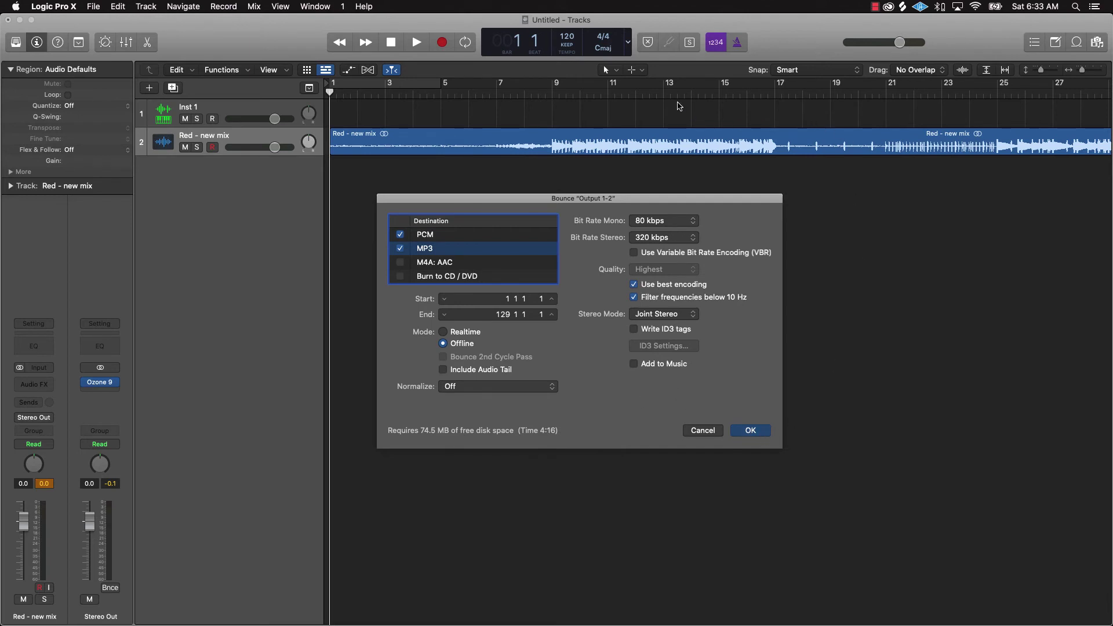
key(Return)
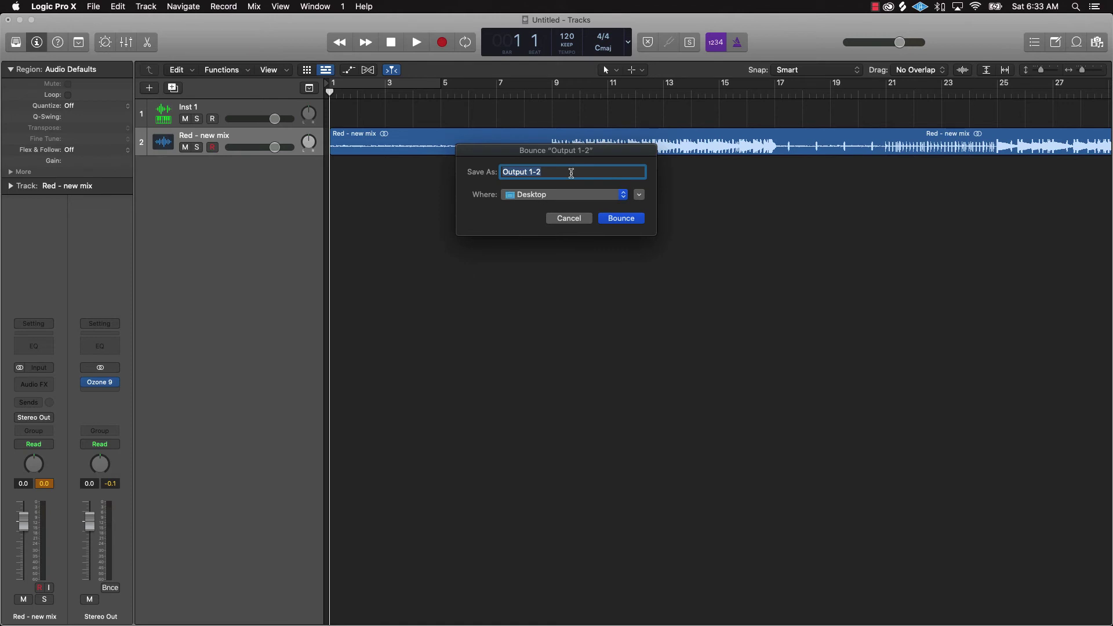
Start typing 'Re' as the bounce file name, then cancel the bounce.
text(Red)
click(576, 219)
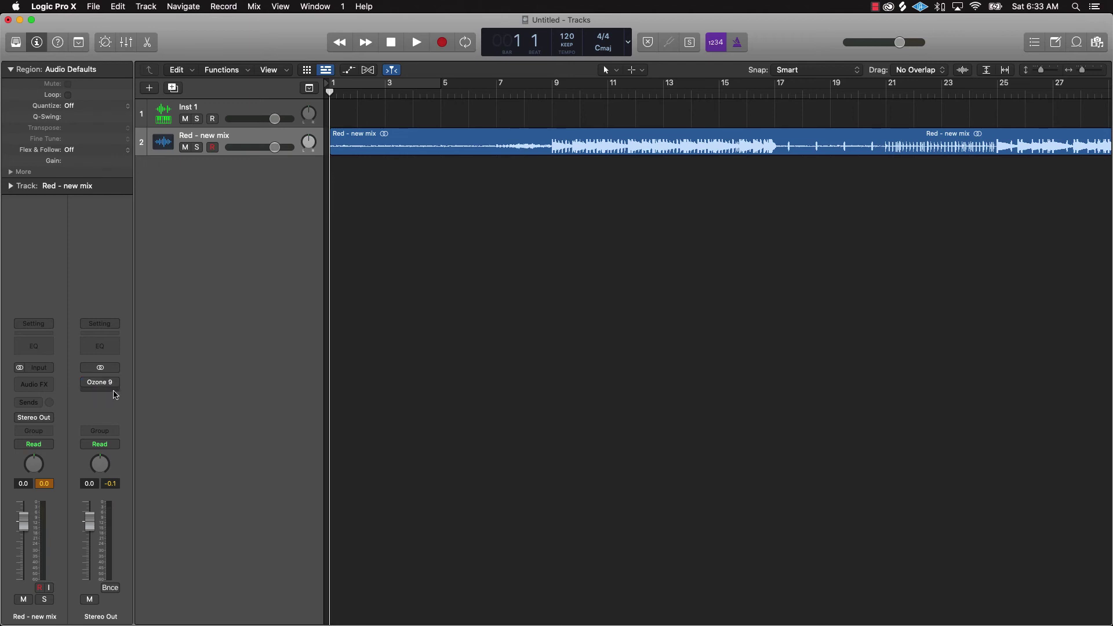
Insert a stereo Adaptive Limiter on the Stereo Out after Ozone 9.
click(112, 390)
mouse_move(117, 496)
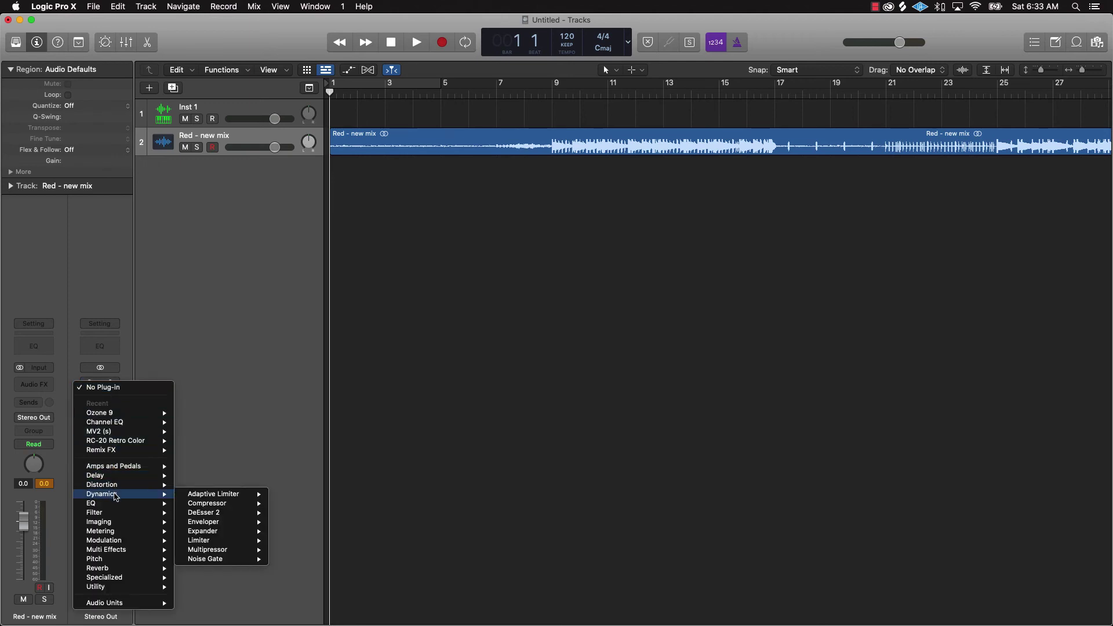
mouse_move(193, 499)
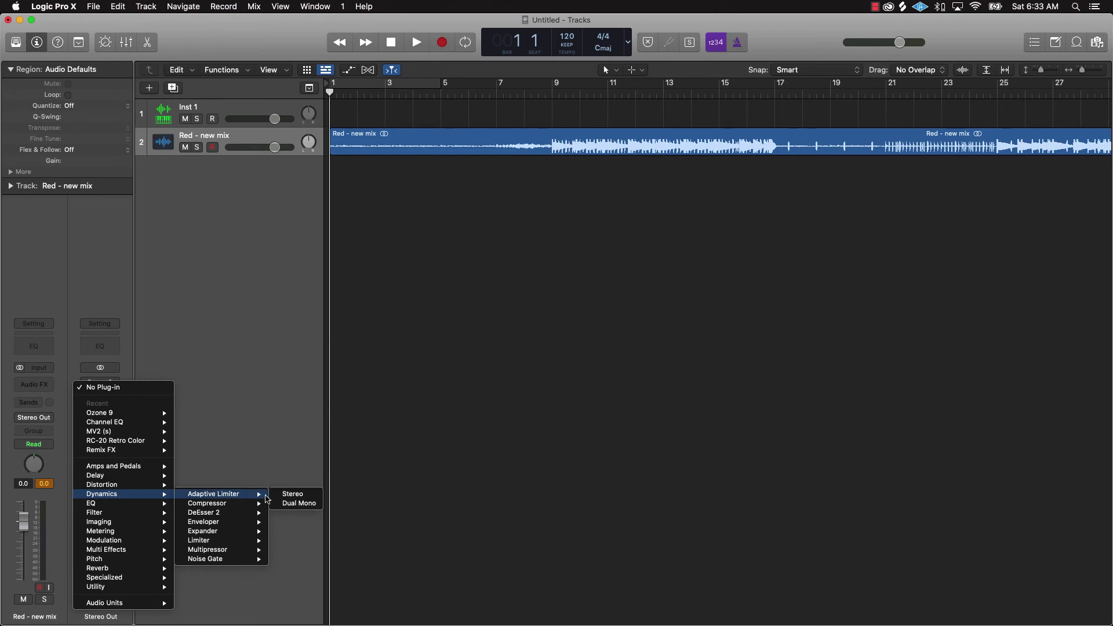
click(293, 494)
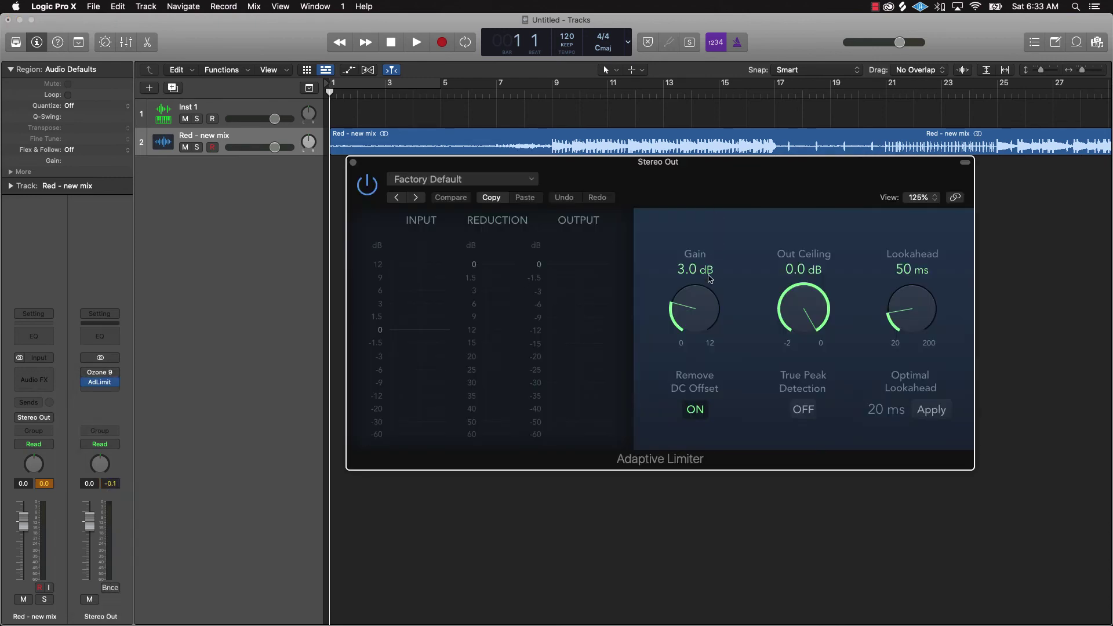
Set the limiter to 0 dB gain, -0.1 dB out ceiling, with True Peak Detection on.
drag(710, 278, 766, 462)
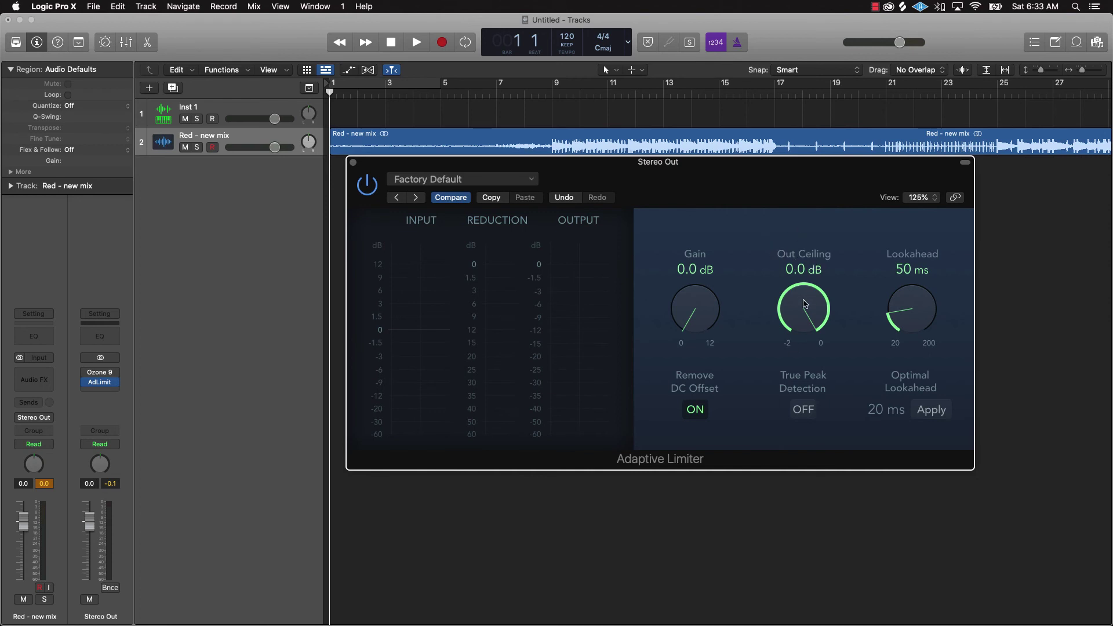
drag(806, 299, 806, 306)
click(805, 410)
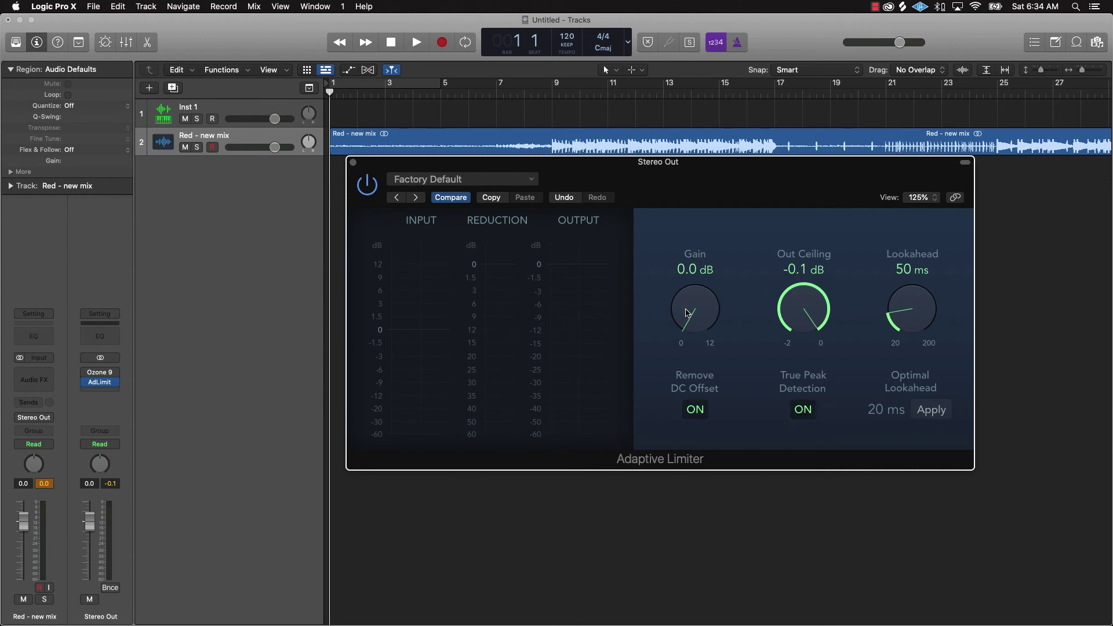
drag(706, 168, 702, 307)
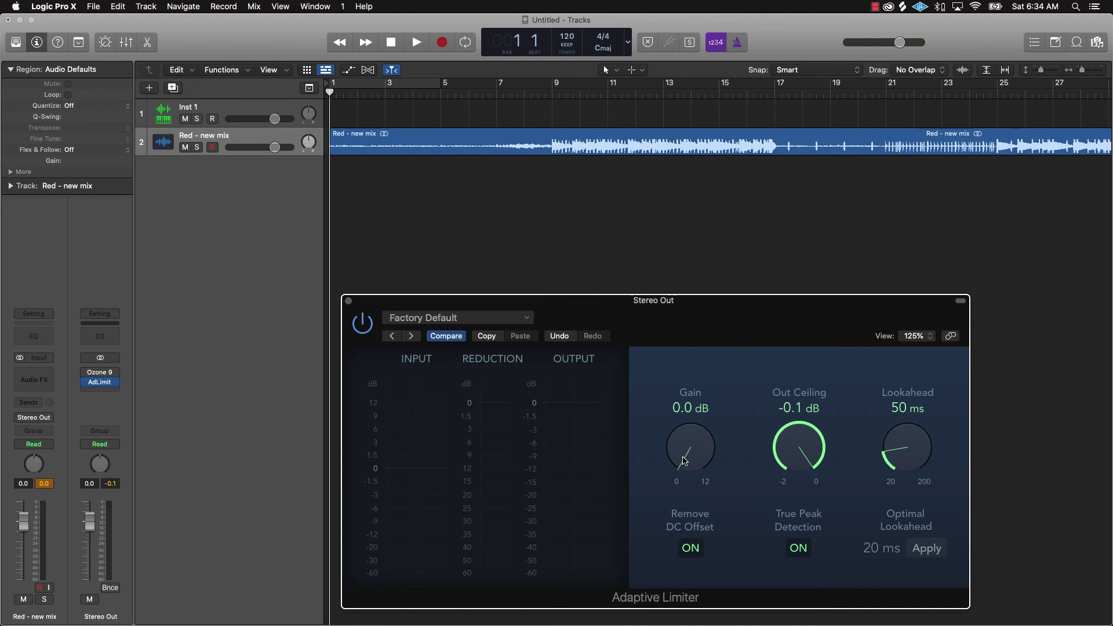
Raise limiter gain to 2 dB, audition the beat from bar 9, then close the limiter.
drag(684, 461, 678, 408)
click(550, 99)
key(space)
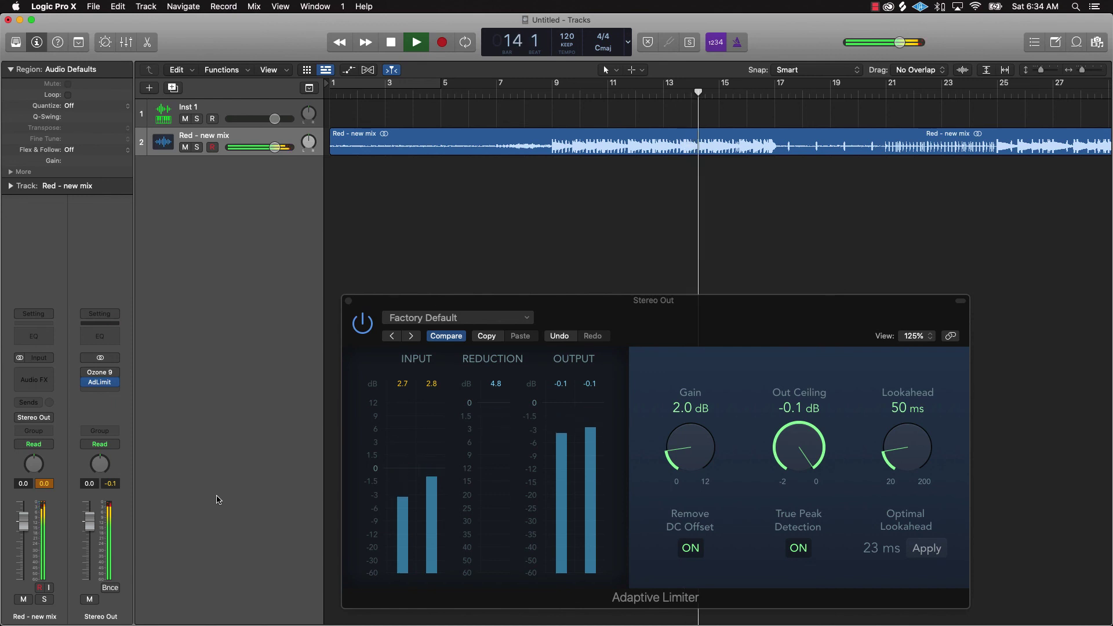
key(space)
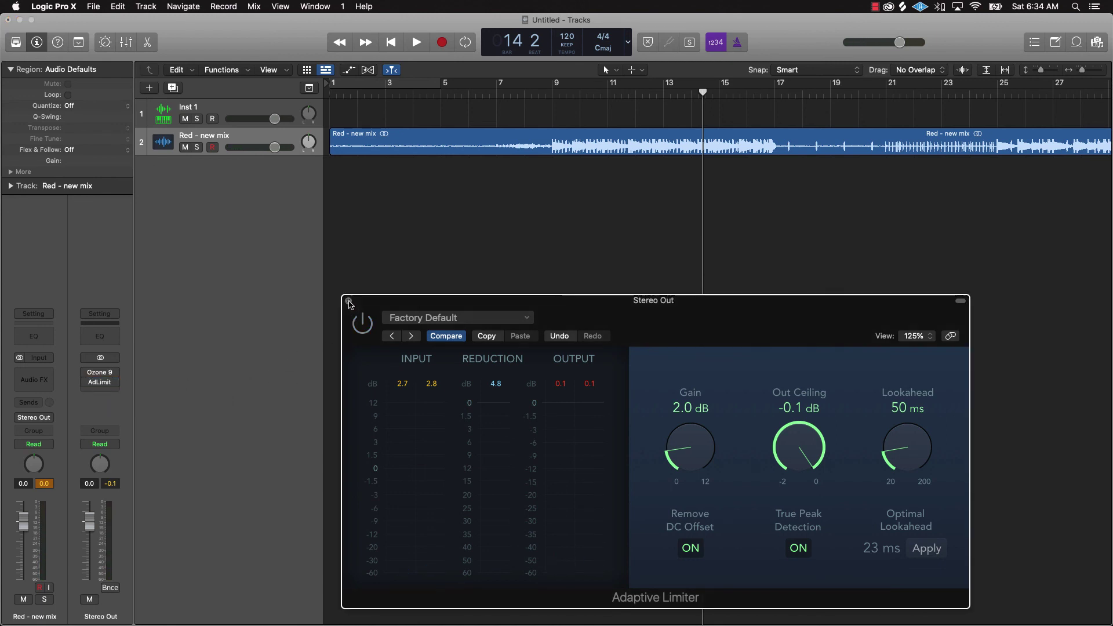
click(349, 302)
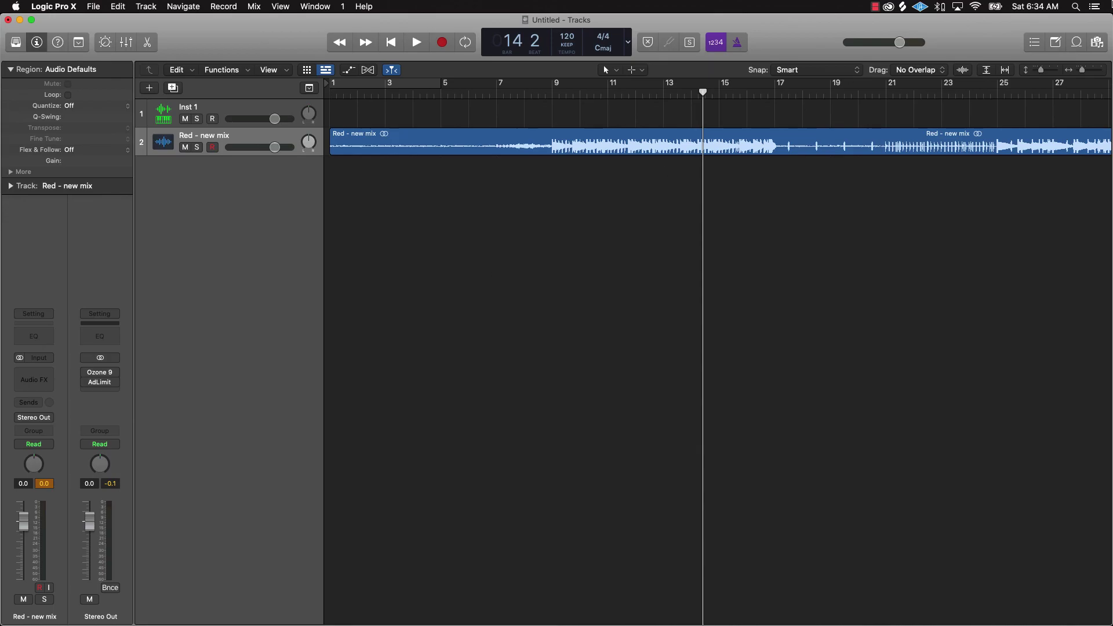